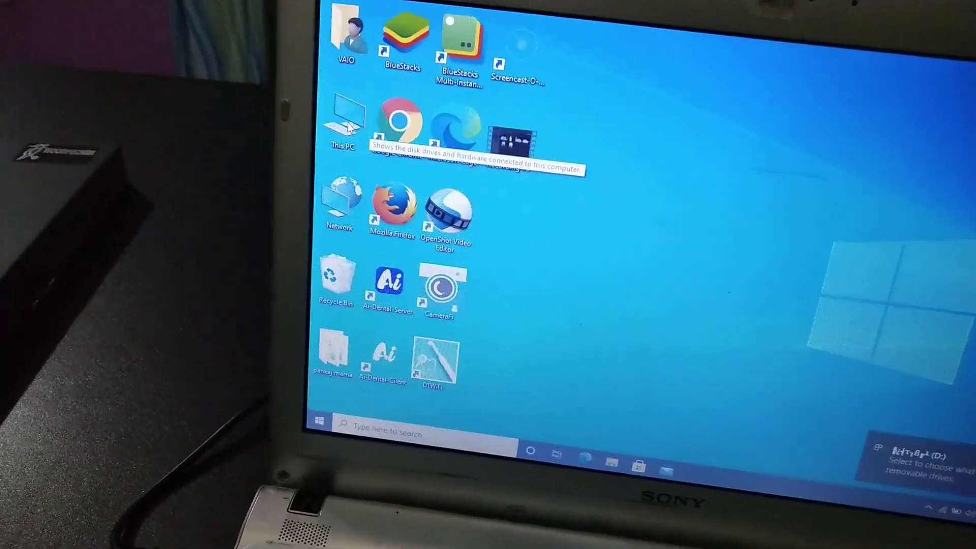
{"action": "double_click", "coordinate": [349, 127]}
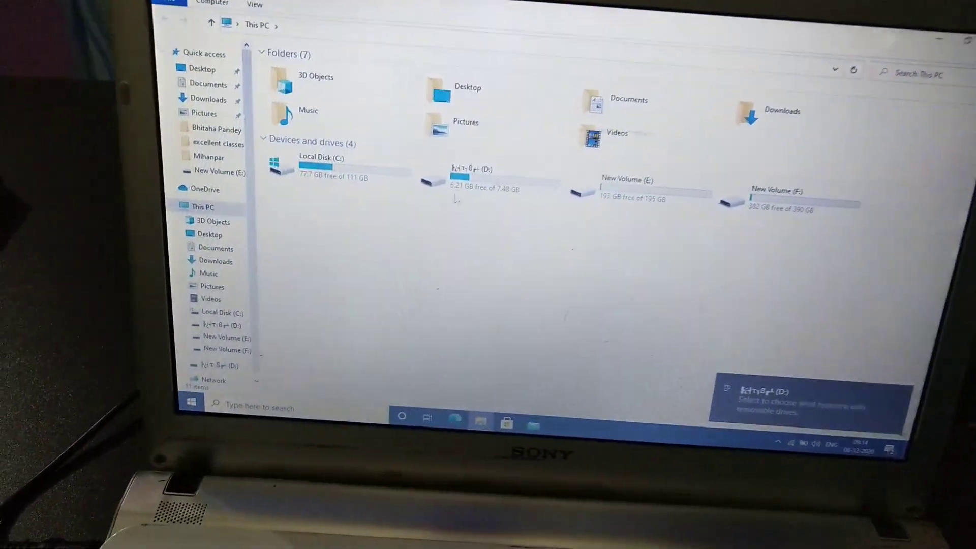
{"action": "double_click", "coordinate": [458, 183]}
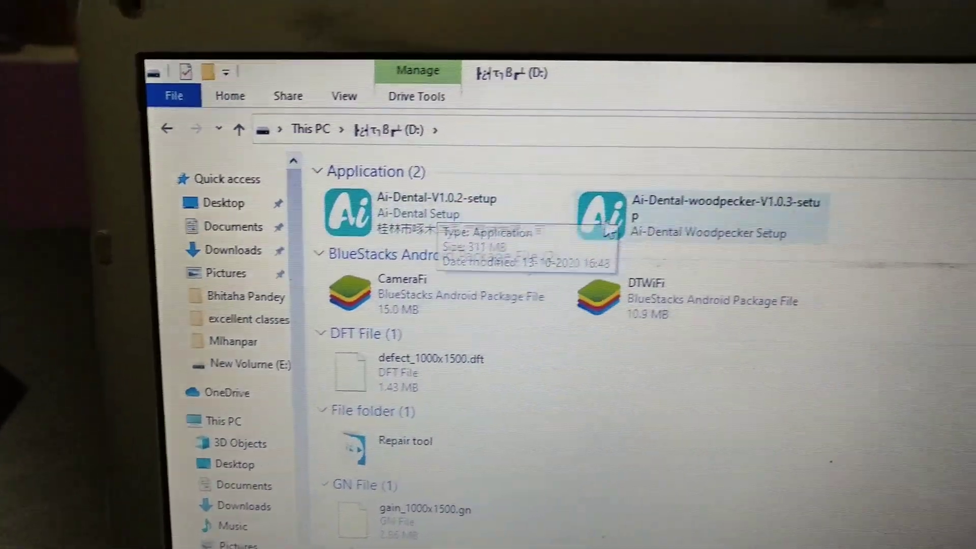
{"action": "mouse_move", "coordinate": [721, 202]}
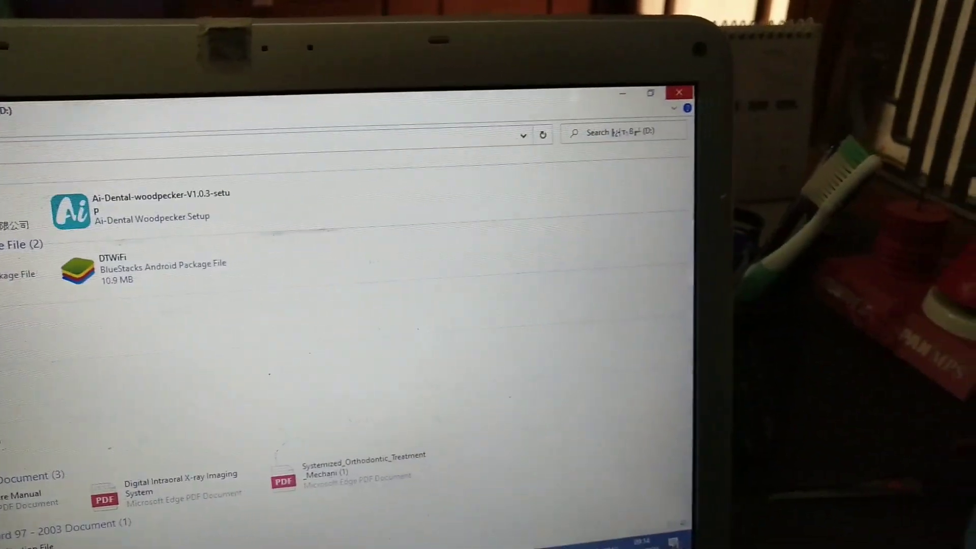
{"action": "key", "text": "alt+F4"}
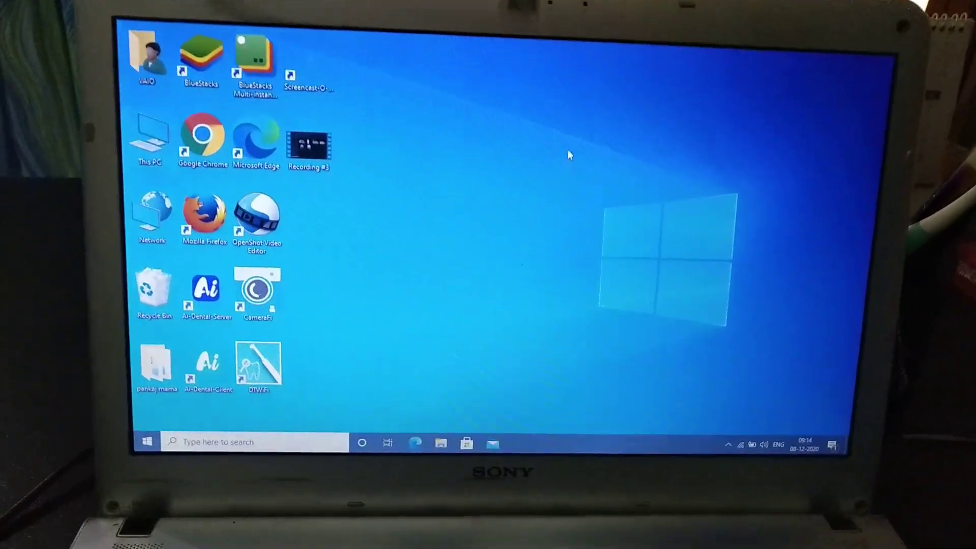
Step: Launch the Ai-Dental-Server shortcut from the desktop so the server starts on port 8003
{"action": "right_click", "coordinate": [563, 209]}
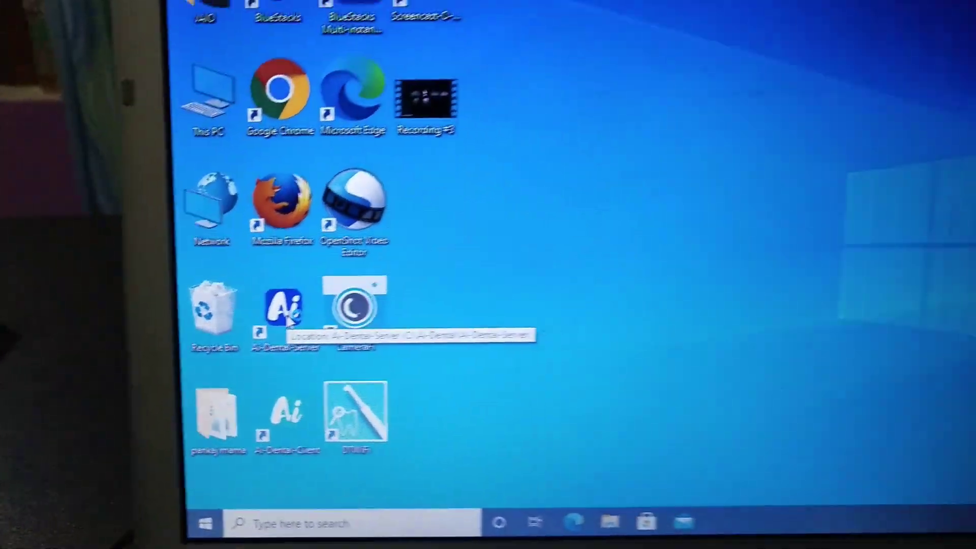
{"action": "double_click", "coordinate": [285, 312]}
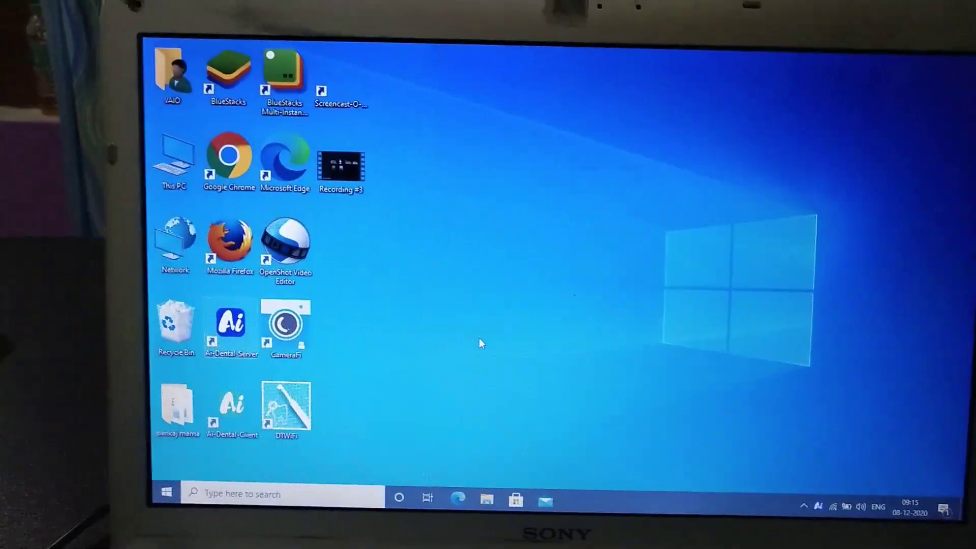
Step: Refresh the desktop and launch the Ai-Dental-Client, logging in to its Patient page
{"action": "right_click", "coordinate": [362, 308]}
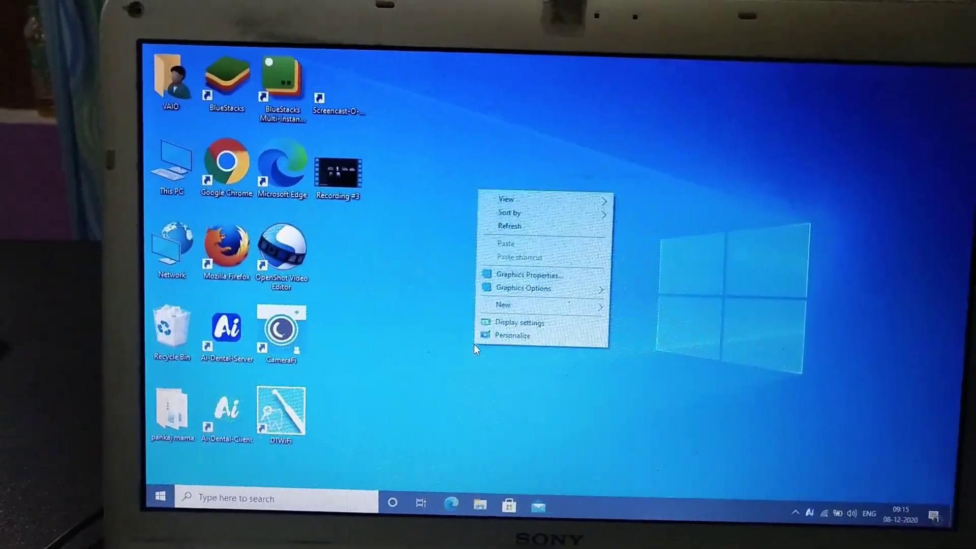
{"action": "left_click", "coordinate": [502, 219]}
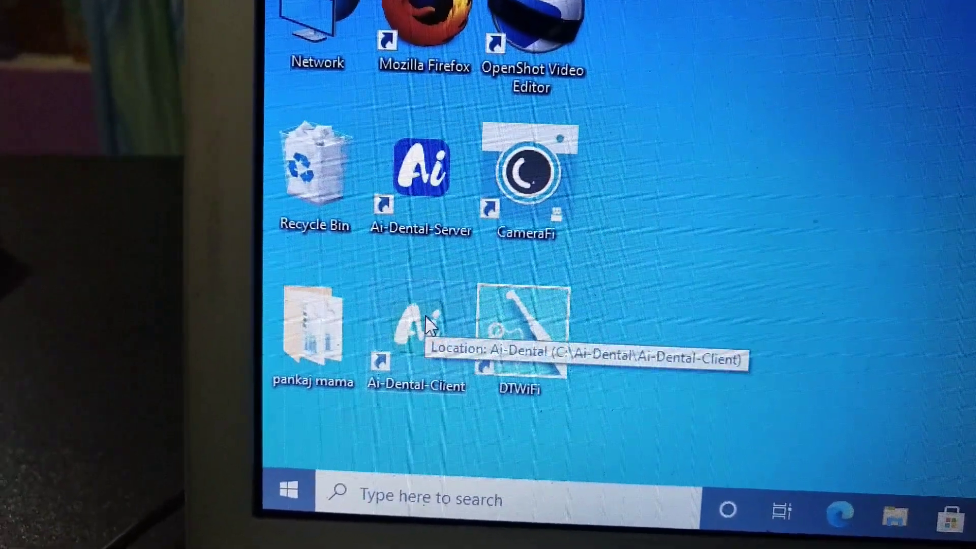
{"action": "double_click", "coordinate": [427, 323]}
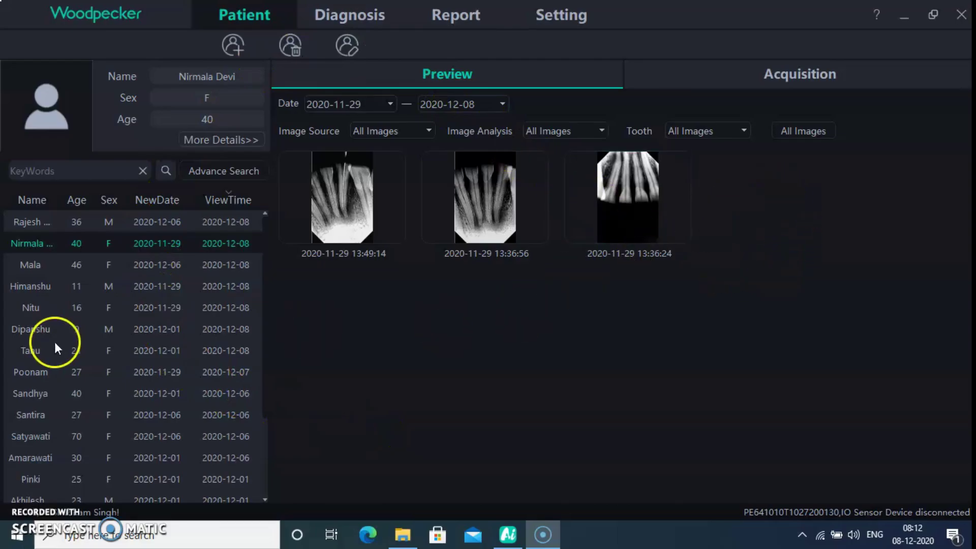
Step: Browse the 46-, 11-, 16-, 27-, 70- and 30-year-old patients, ending on the 25-year-old's two X-rays
{"action": "scroll", "coordinate": [92, 259], "scroll_direction": "down", "scroll_amount": 3}
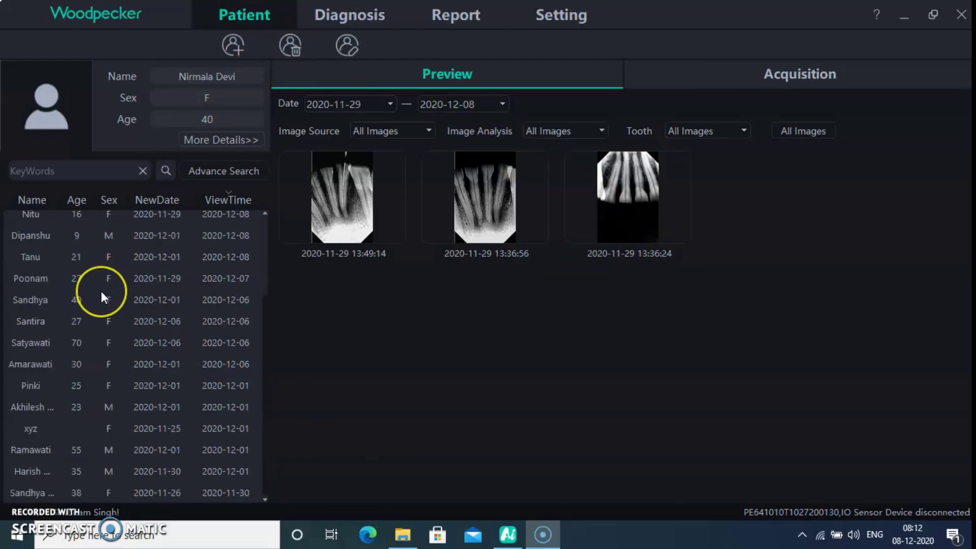
{"action": "scroll", "coordinate": [101, 295], "scroll_direction": "up", "scroll_amount": 3}
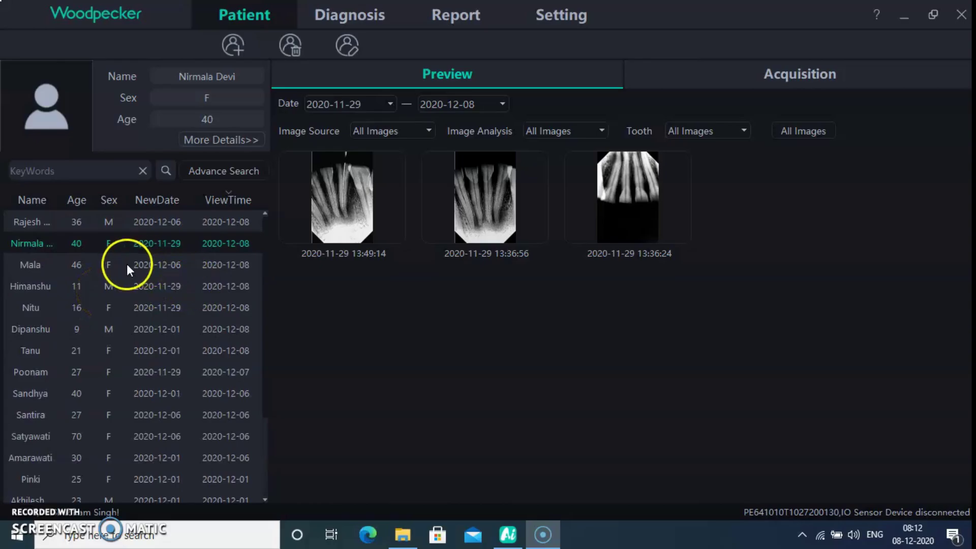
{"action": "left_click", "coordinate": [115, 270]}
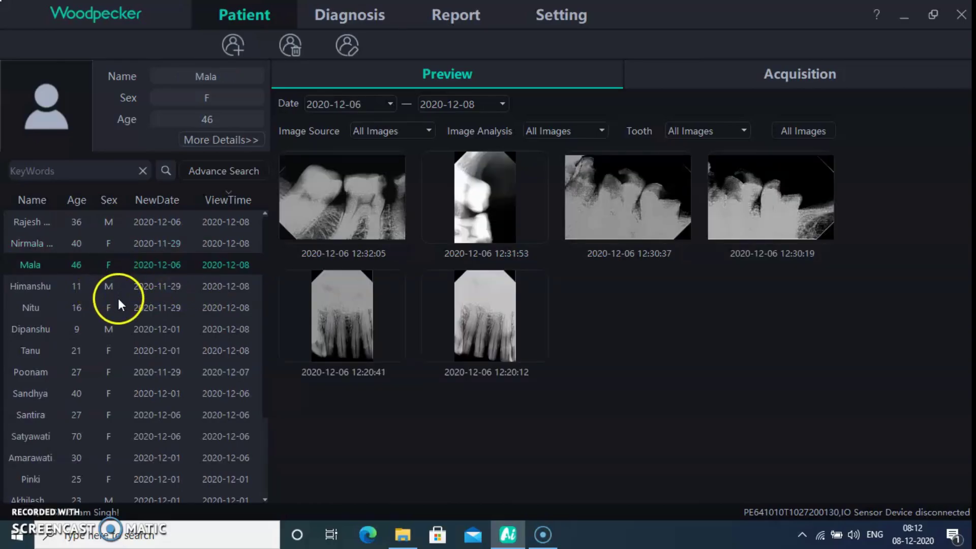
{"action": "left_click", "coordinate": [129, 289]}
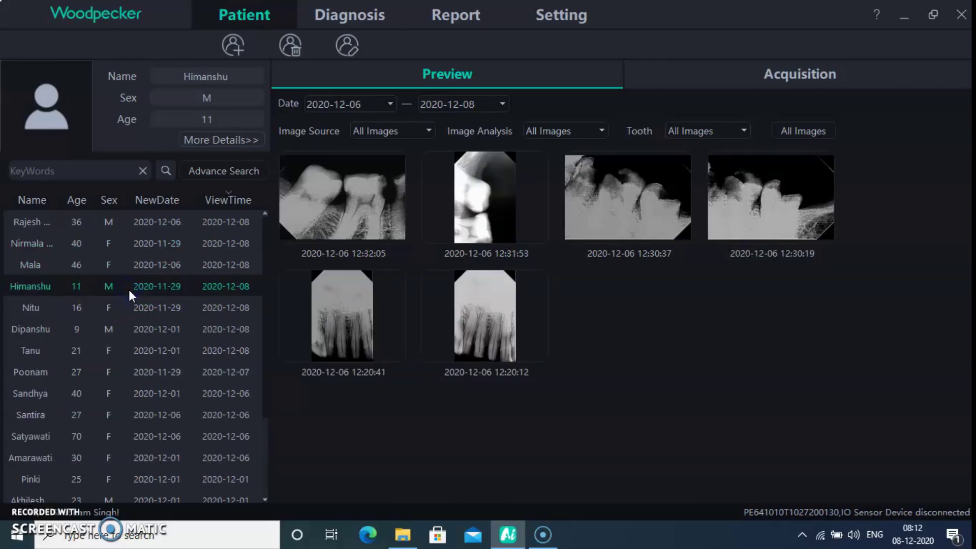
{"action": "left_click", "coordinate": [127, 313]}
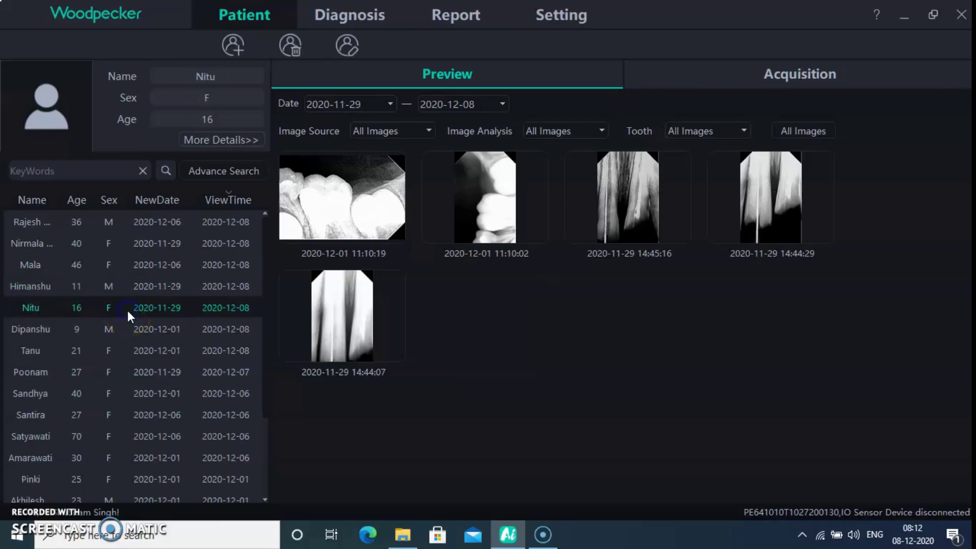
{"action": "left_click", "coordinate": [125, 329]}
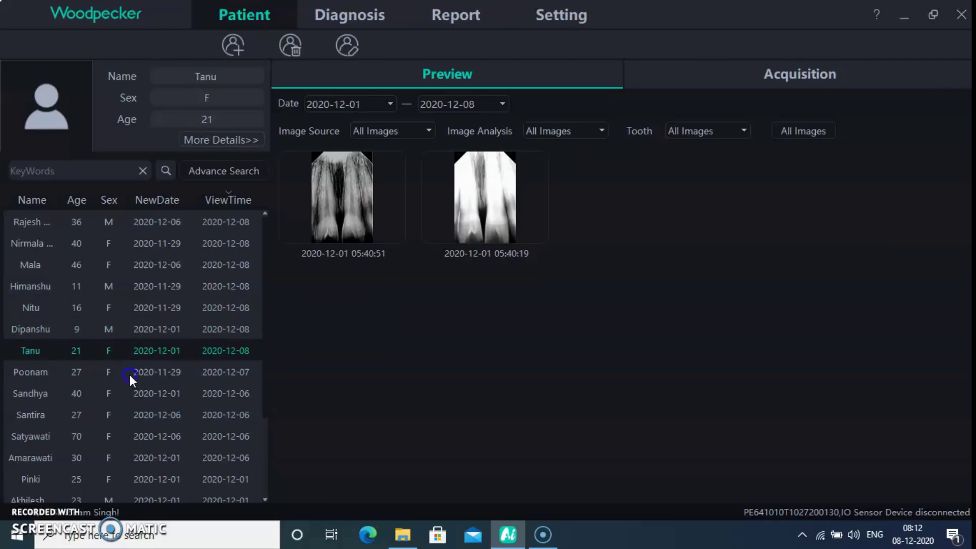
{"action": "left_click", "coordinate": [142, 415]}
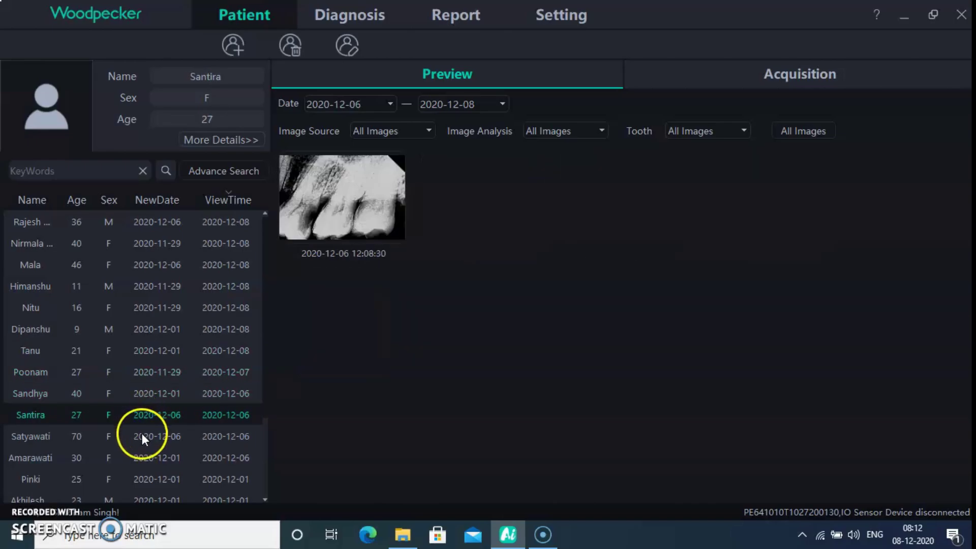
{"action": "left_click", "coordinate": [142, 435]}
{"action": "left_click", "coordinate": [145, 445]}
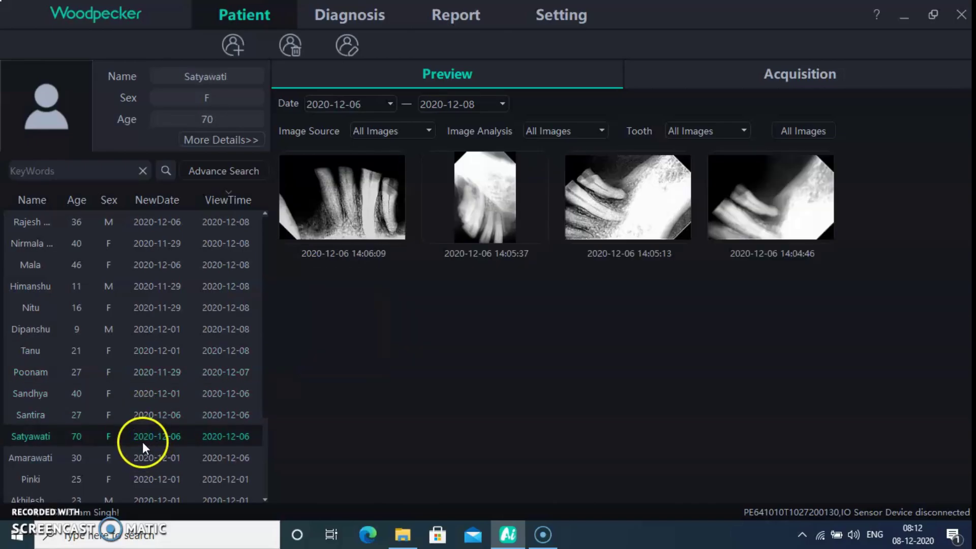
{"action": "left_click", "coordinate": [142, 456]}
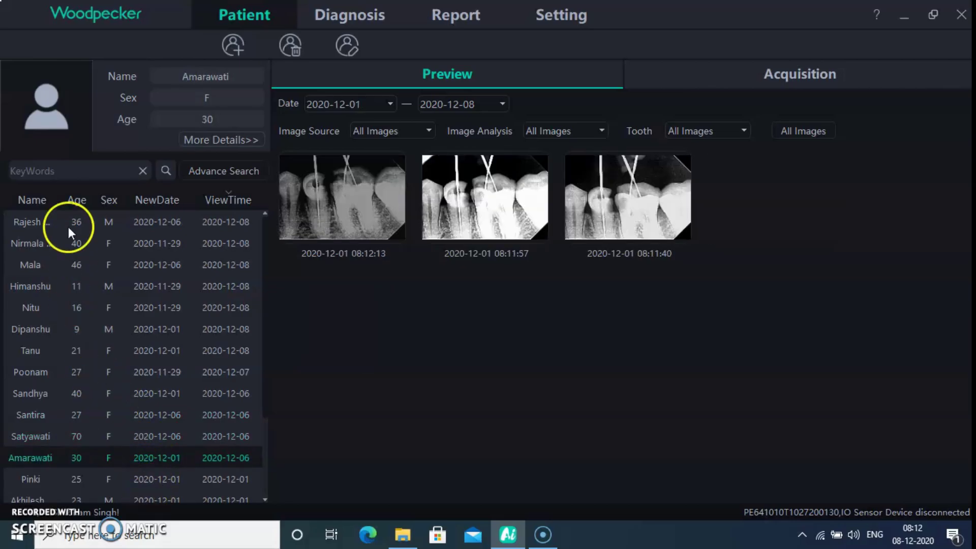
{"action": "left_click", "coordinate": [91, 478]}
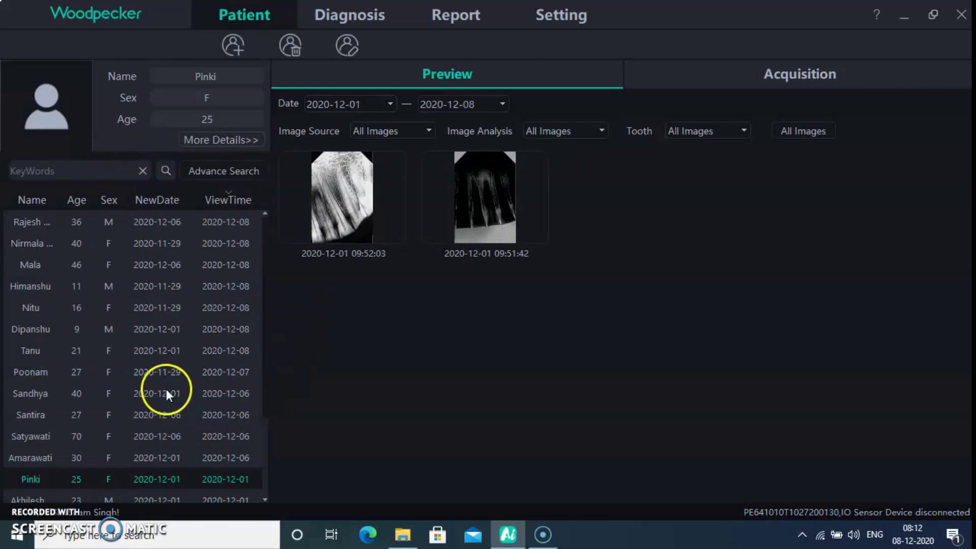
Step: Start a new patient record, entering the patient's name and age 25 (birthday 1995-01-01)
{"action": "left_click", "coordinate": [230, 48]}
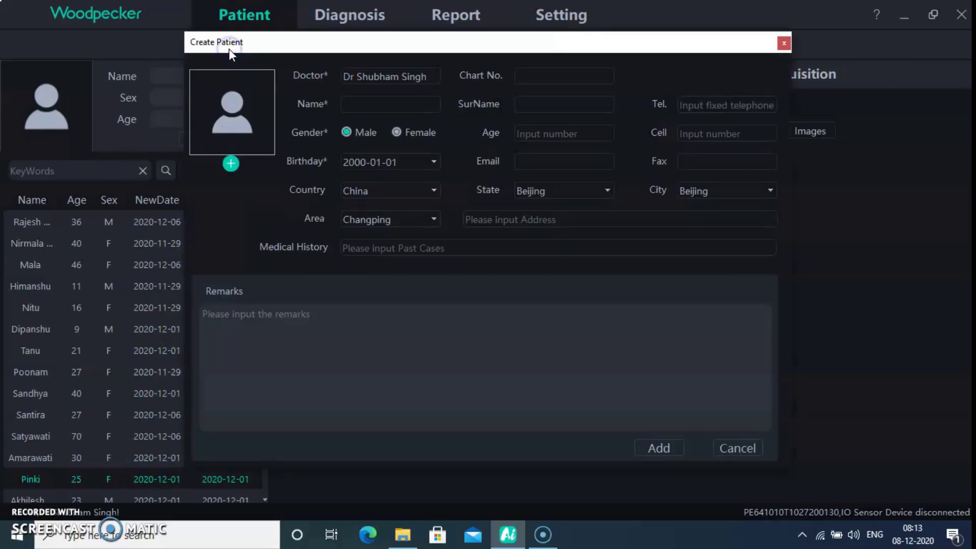
{"action": "left_click", "coordinate": [365, 106]}
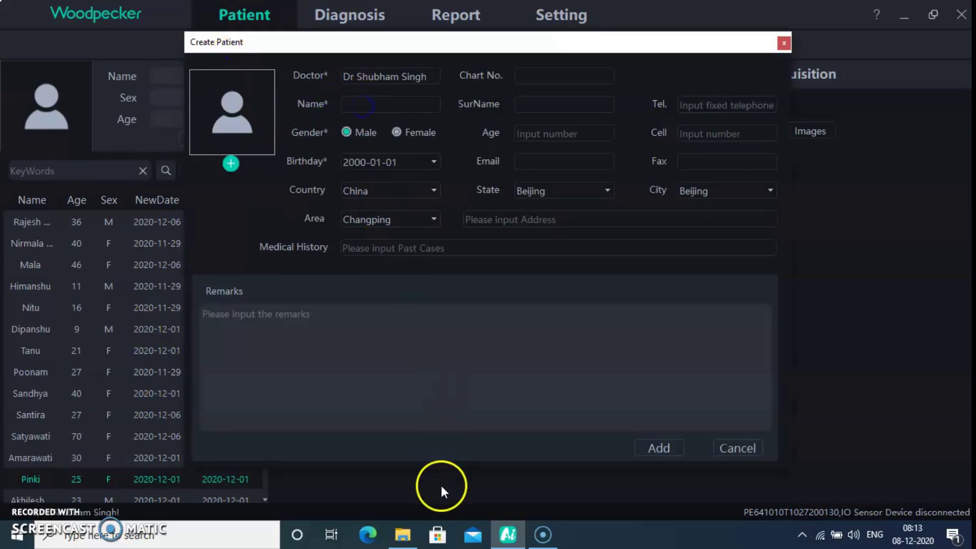
{"action": "type", "text": "R"}
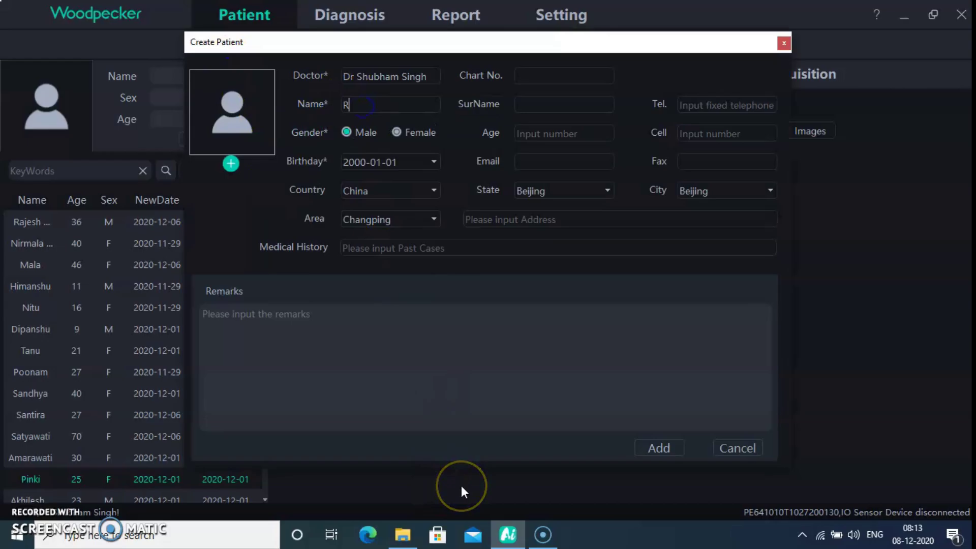
{"action": "type", "text": "ahul"}
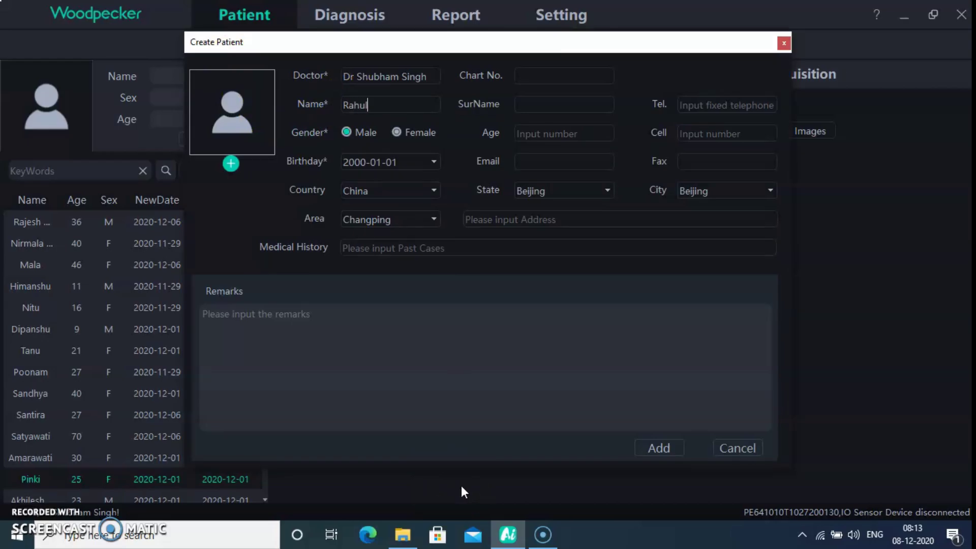
{"action": "left_click", "coordinate": [492, 385]}
{"action": "left_click", "coordinate": [531, 130]}
{"action": "type", "text": "25"}
{"action": "left_click", "coordinate": [457, 118]}
Step: Set the patient's country to India and state to Delhi, then add him to the list
{"action": "left_click", "coordinate": [429, 192]}
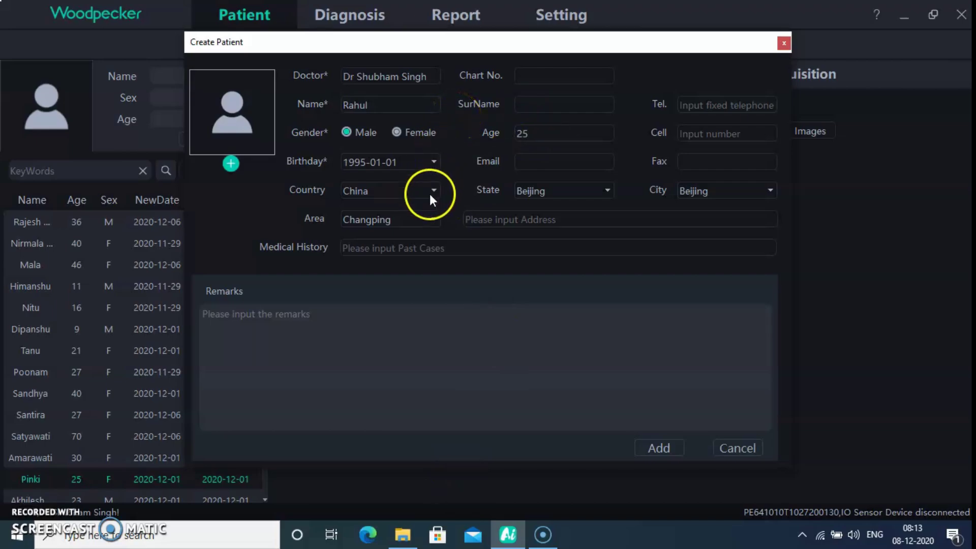
{"action": "left_click", "coordinate": [424, 217]}
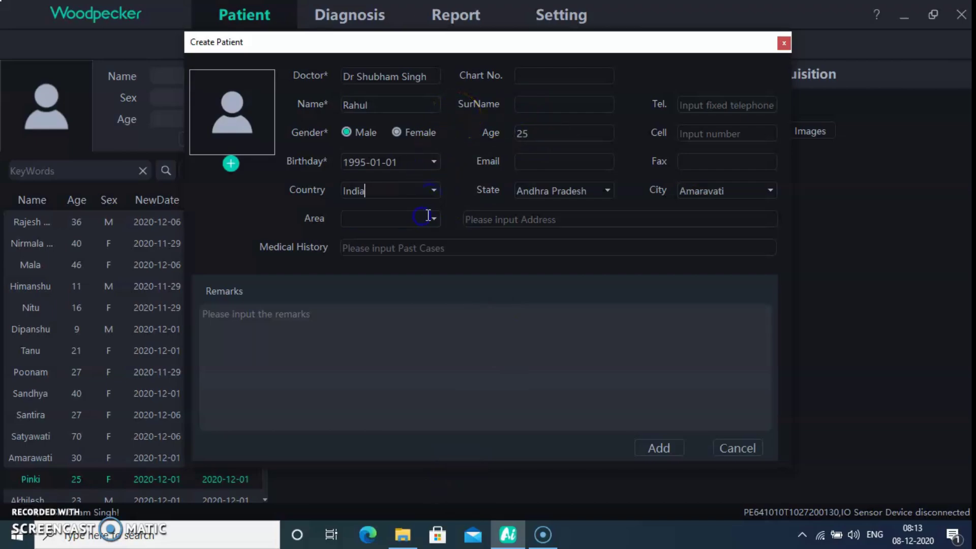
{"action": "left_click", "coordinate": [606, 190]}
{"action": "left_click", "coordinate": [563, 276]}
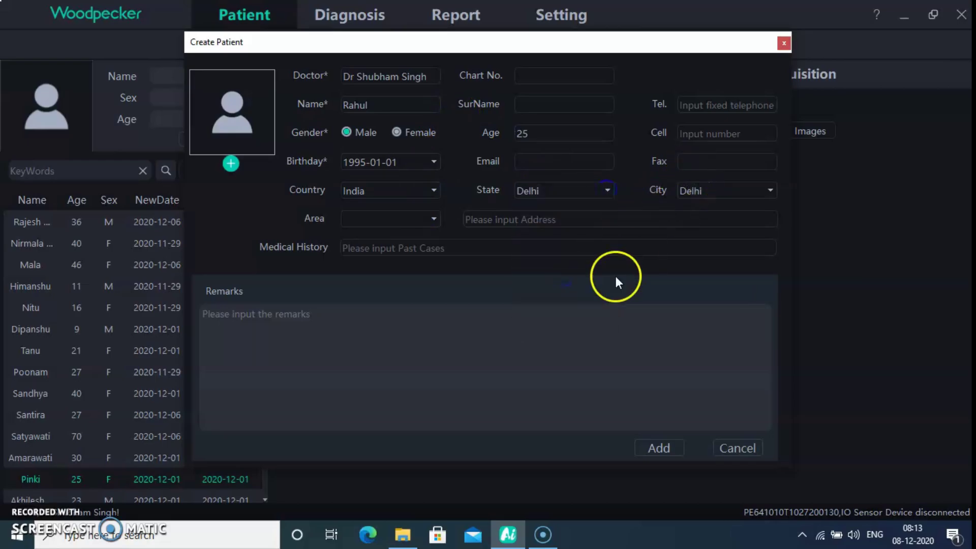
{"action": "left_click", "coordinate": [639, 446]}
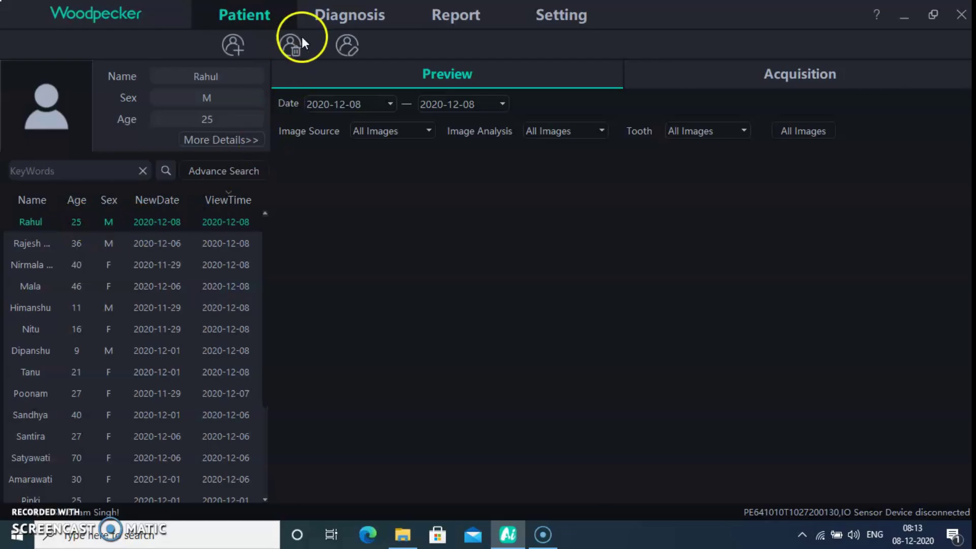
Step: In Acquisition, mark lower-right teeth 6 and 7 for imaging
{"action": "left_click", "coordinate": [697, 81]}
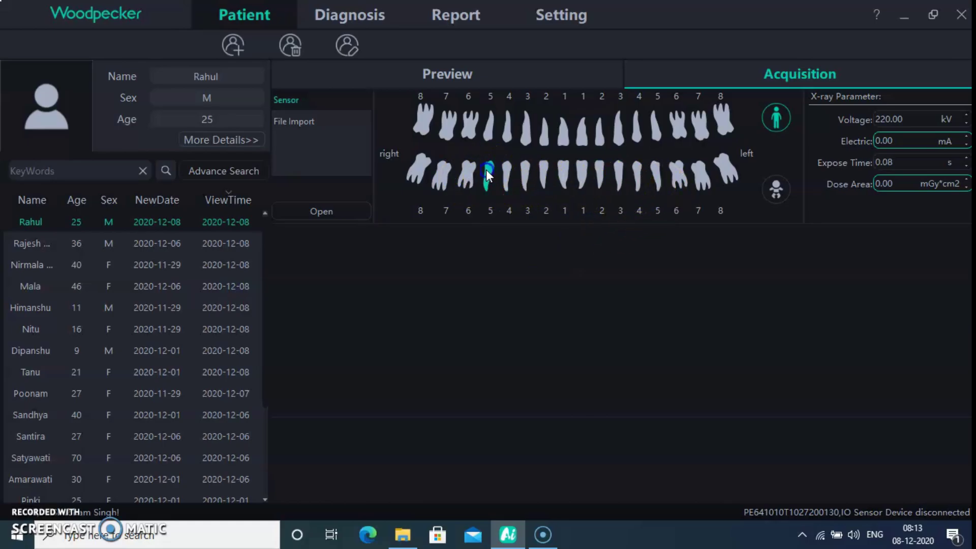
{"action": "left_click", "coordinate": [471, 170]}
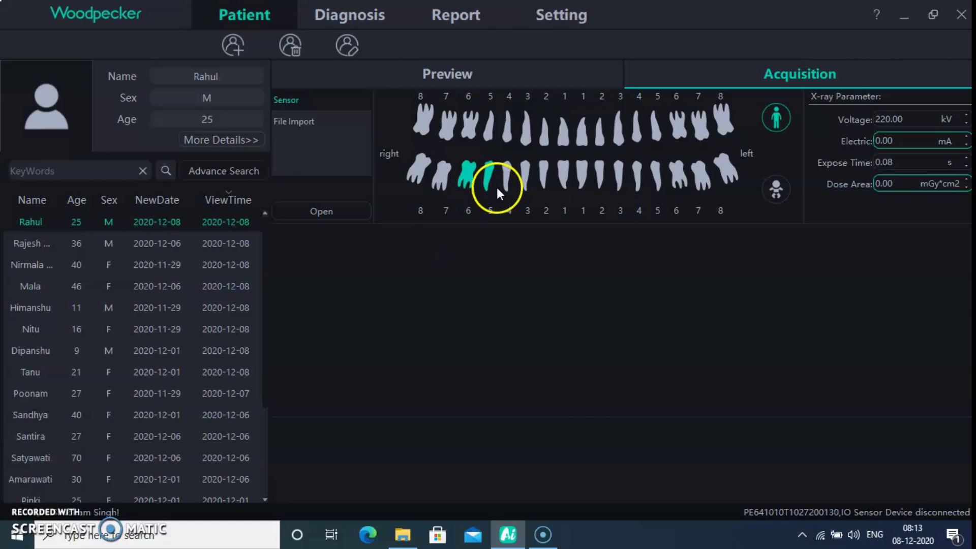
{"action": "left_click", "coordinate": [485, 176]}
{"action": "left_click", "coordinate": [443, 175]}
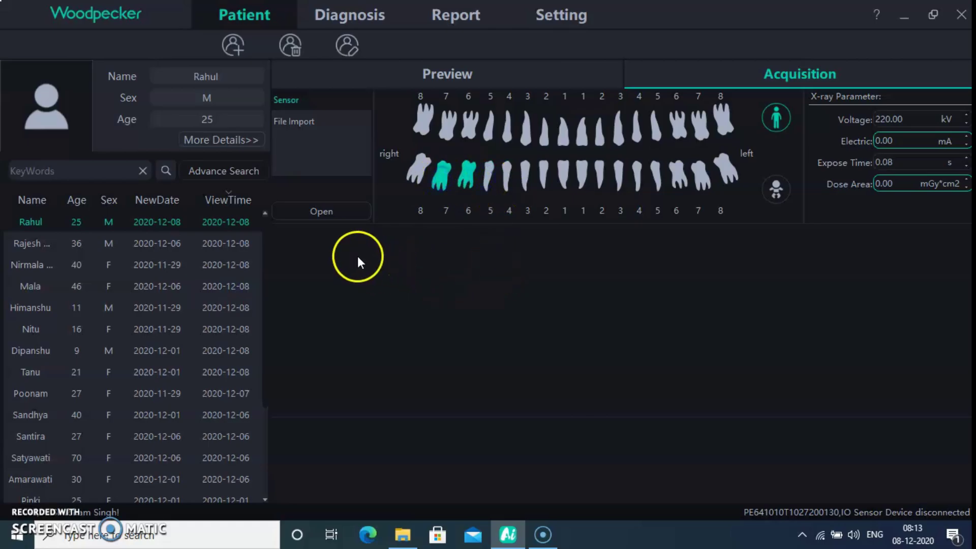
Step: Connect the X-ray sensor, then switch to the Diagnosis view
{"action": "left_click", "coordinate": [333, 211]}
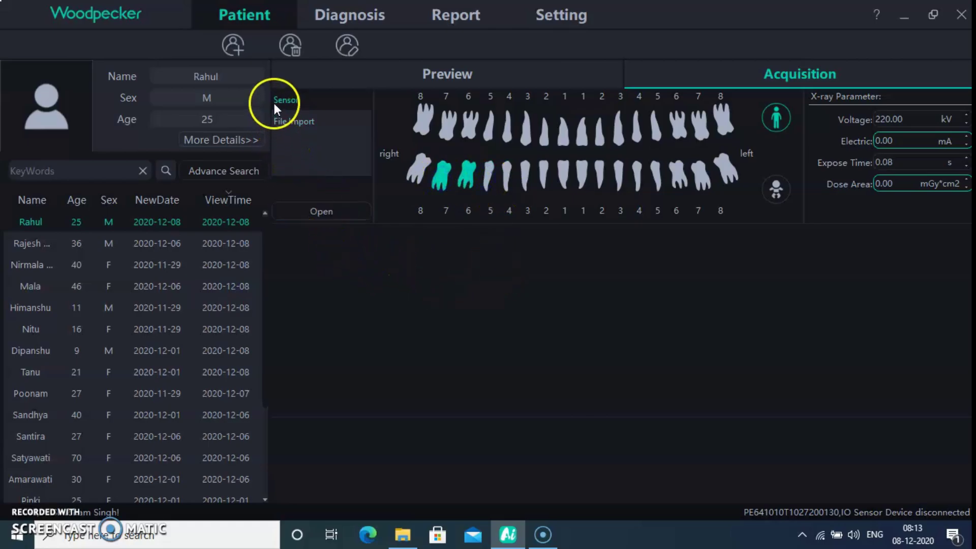
{"action": "left_click", "coordinate": [298, 212]}
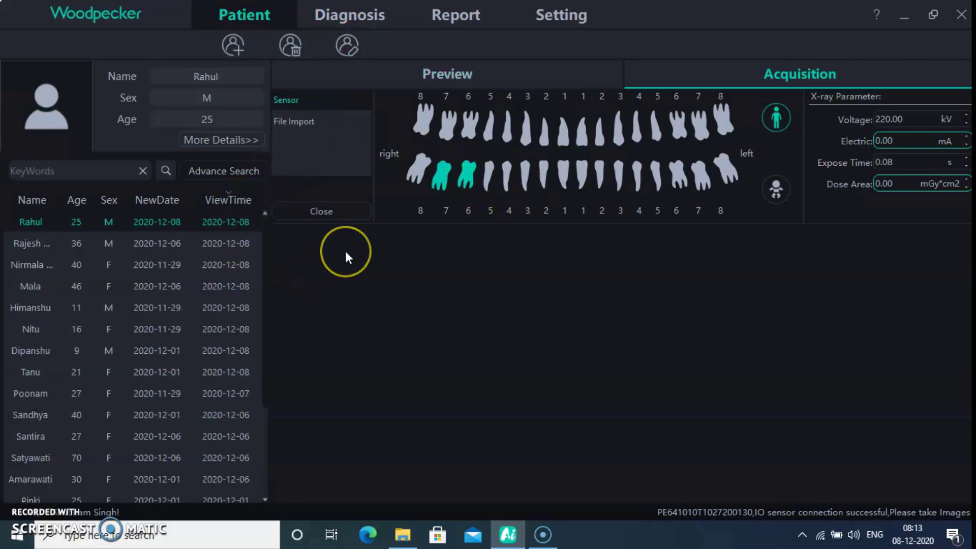
{"action": "left_click", "coordinate": [242, 39]}
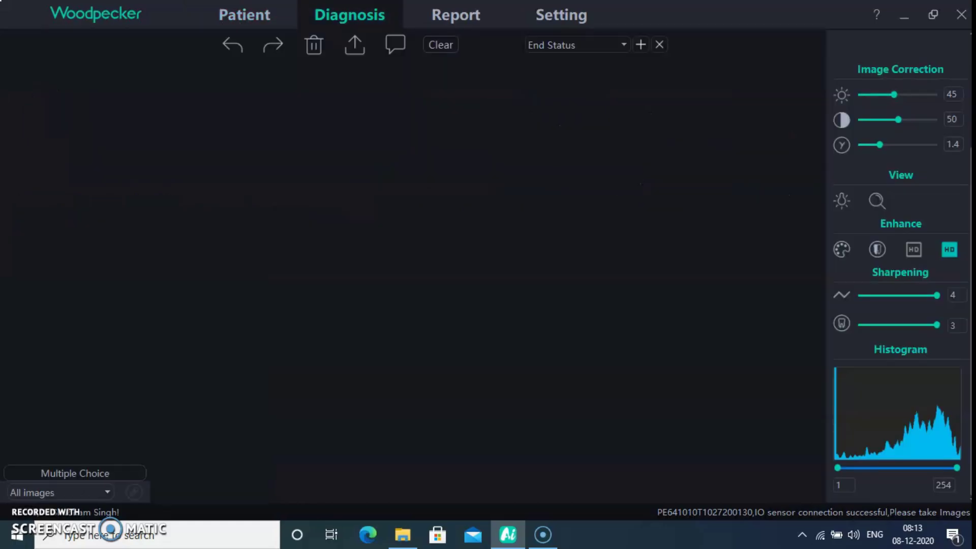
{"action": "left_click", "coordinate": [183, 12]}
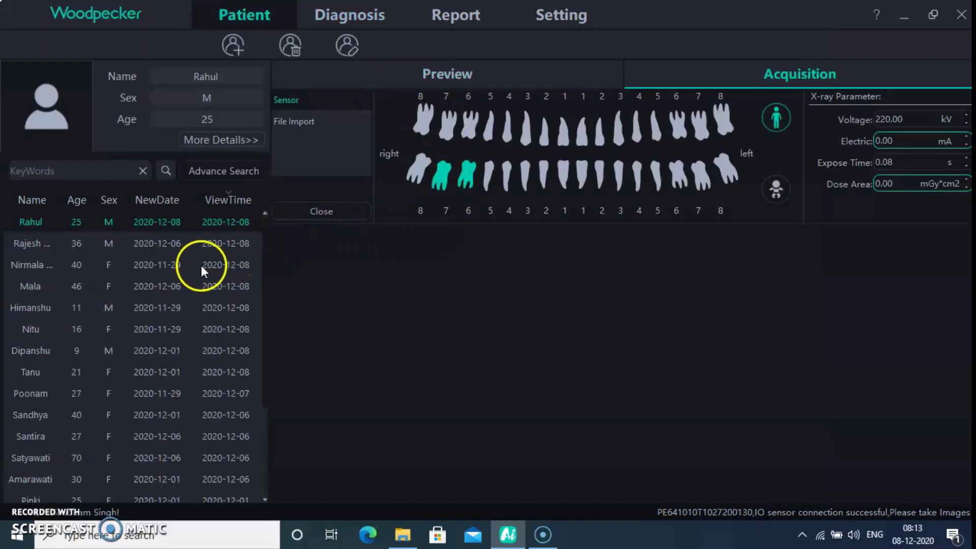
{"action": "left_click", "coordinate": [153, 248]}
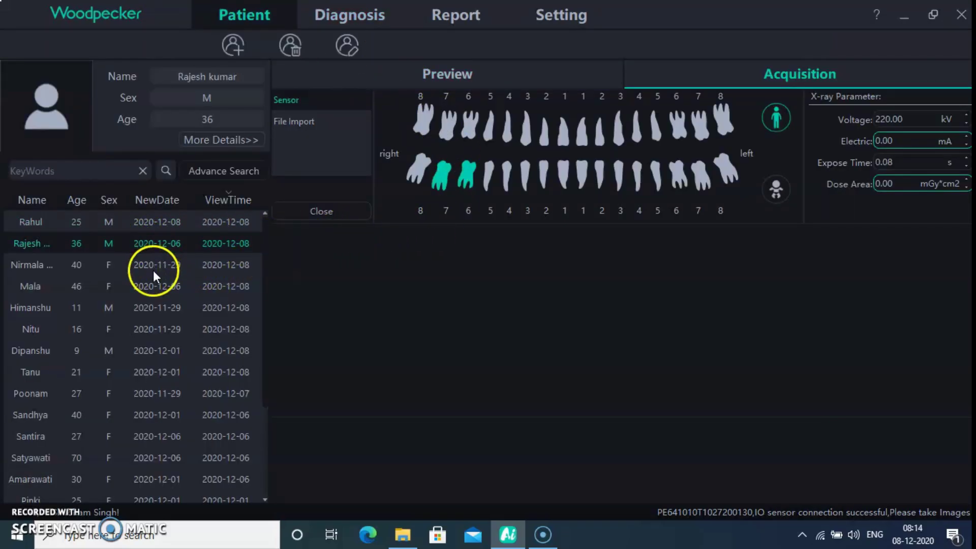
{"action": "left_click", "coordinate": [151, 270]}
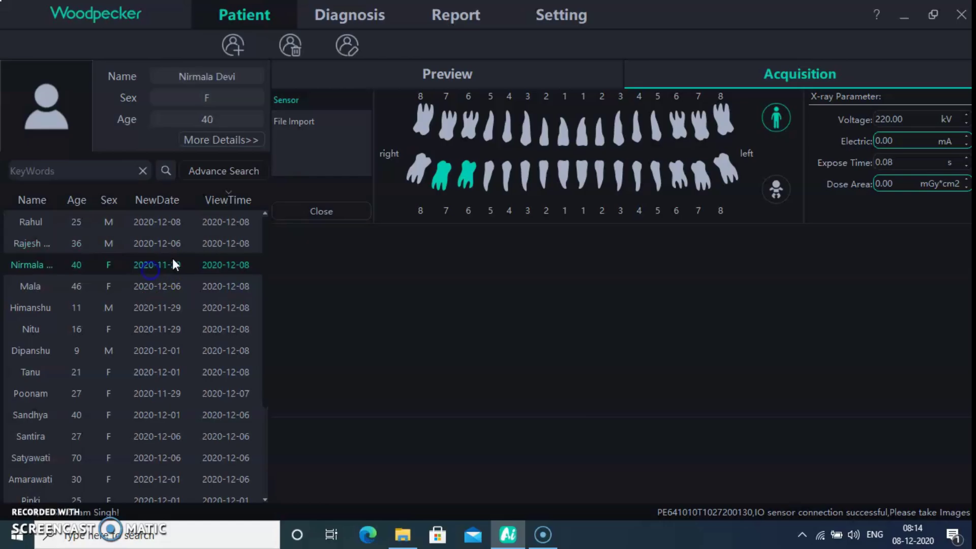
{"action": "left_click", "coordinate": [467, 174]}
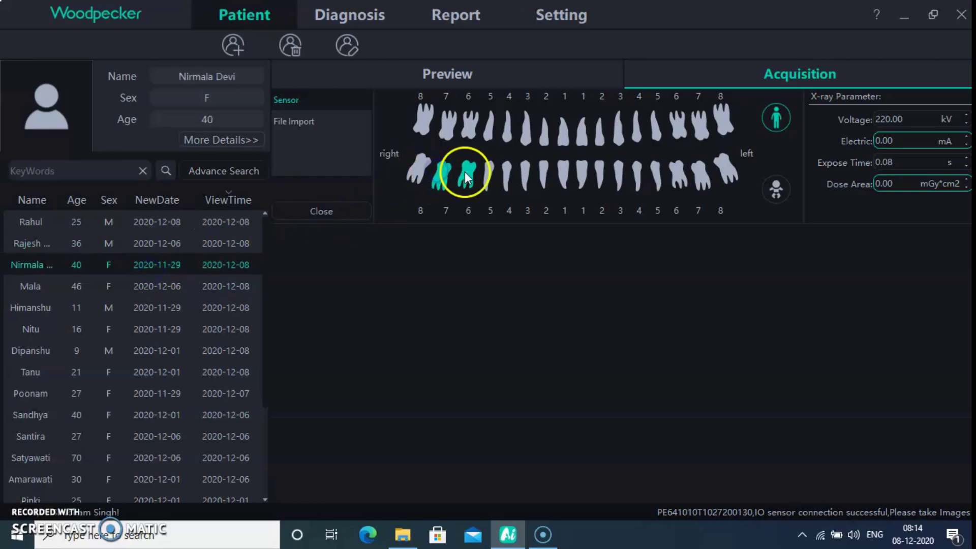
{"action": "left_click", "coordinate": [438, 175]}
{"action": "left_click", "coordinate": [440, 78]}
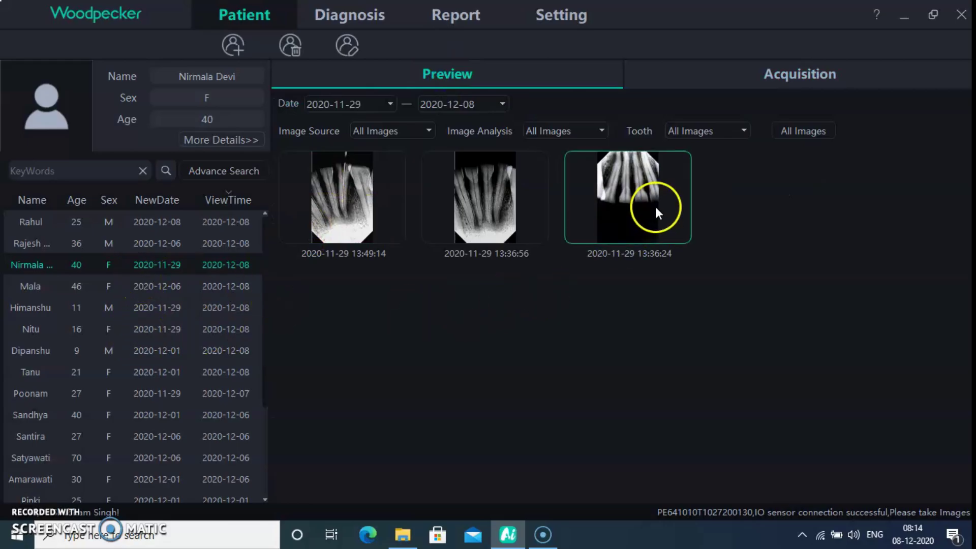
{"action": "left_click", "coordinate": [370, 231]}
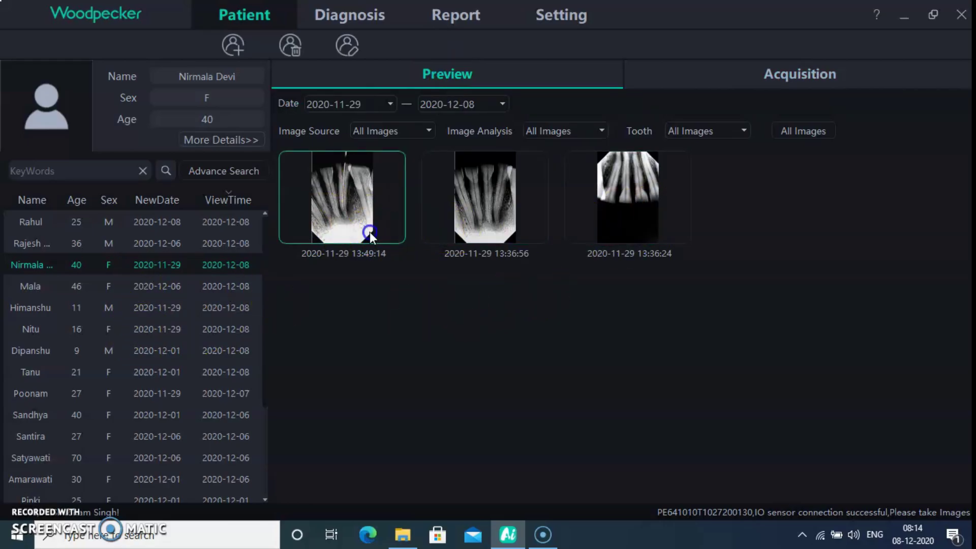
{"action": "left_click", "coordinate": [368, 10]}
Step: Compare the 13:49:14, 13:36:56 and 13:36:24 X-rays, then leave only the 13:49:14 one
{"action": "double_click", "coordinate": [74, 86]}
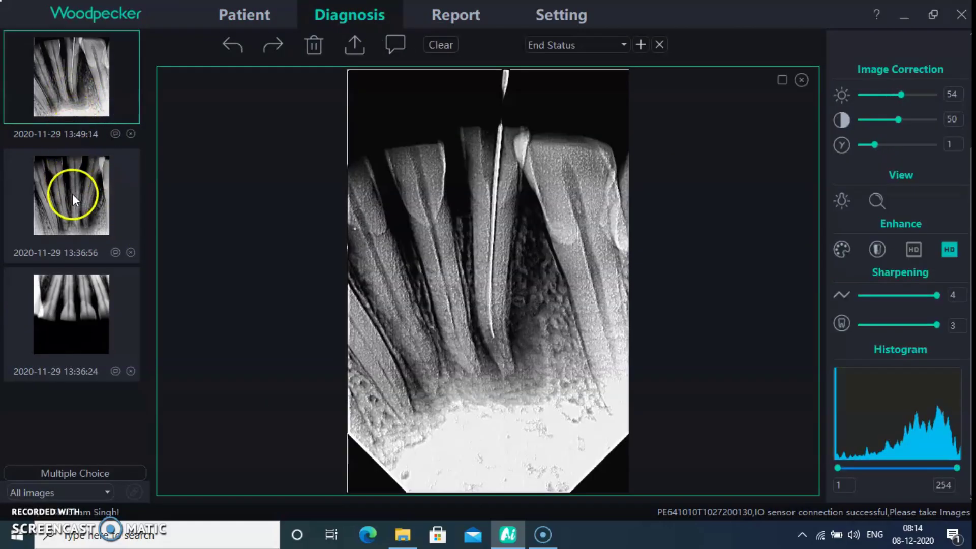
{"action": "double_click", "coordinate": [73, 197]}
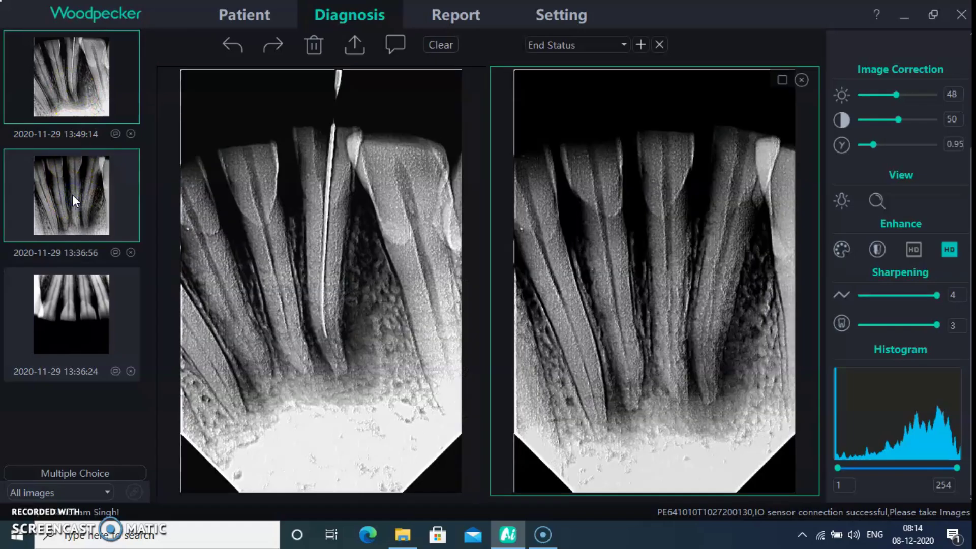
{"action": "left_click", "coordinate": [73, 217]}
{"action": "left_click", "coordinate": [78, 285]}
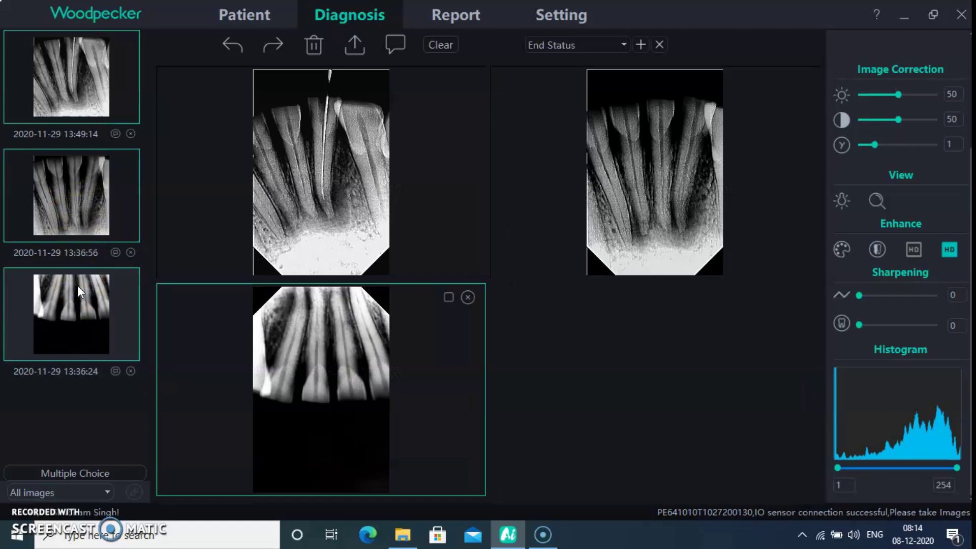
{"action": "left_click", "coordinate": [73, 246]}
{"action": "left_click", "coordinate": [75, 205]}
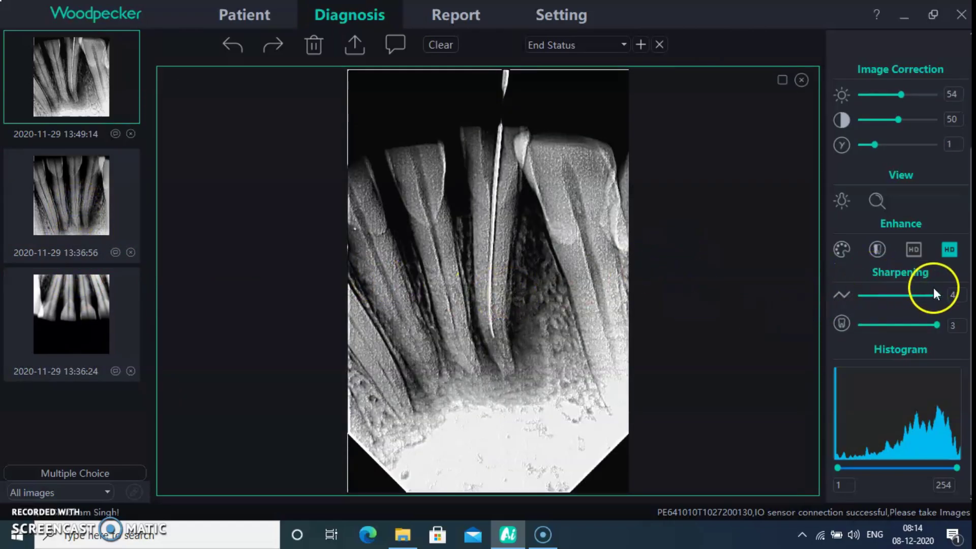
Step: Set the X-ray's brightness to 45, contrast to 42 and gamma to 1.5
{"action": "scroll", "coordinate": [930, 305], "scroll_direction": "up", "scroll_amount": 5}
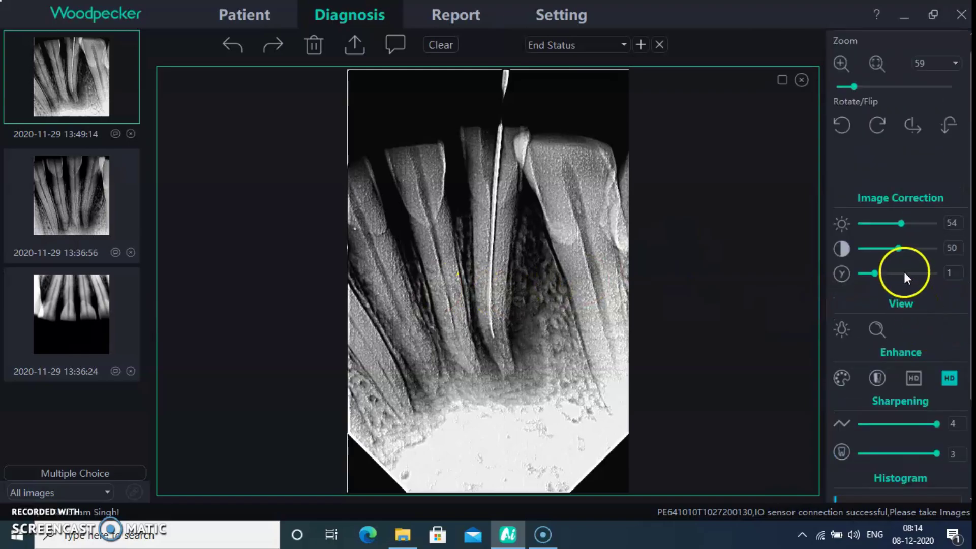
{"action": "mouse_move", "coordinate": [900, 244]}
{"action": "left_mouse_down"}
{"action": "mouse_move", "coordinate": [845, 254]}
{"action": "mouse_move", "coordinate": [895, 257]}
{"action": "left_mouse_up"}
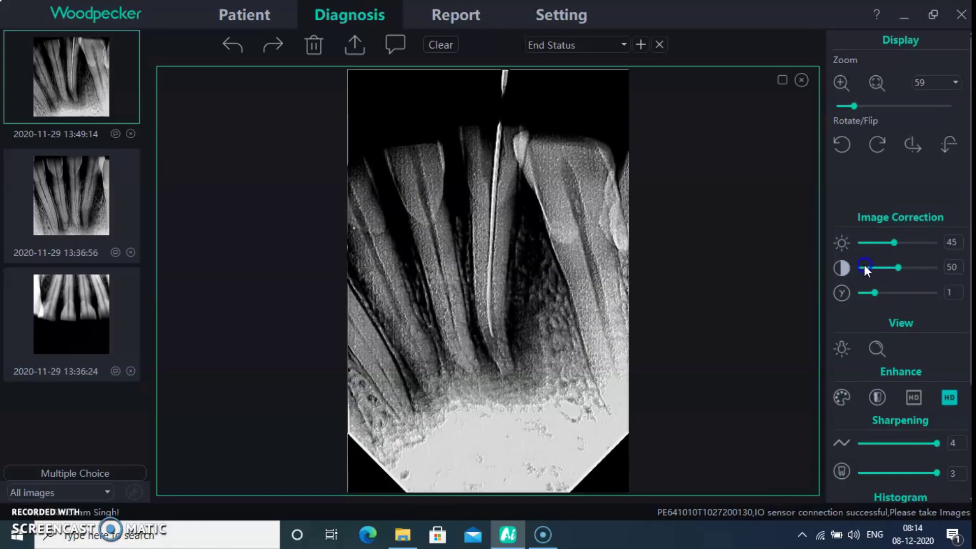
{"action": "mouse_move", "coordinate": [896, 272]}
{"action": "left_mouse_down"}
{"action": "mouse_move", "coordinate": [870, 268]}
{"action": "mouse_move", "coordinate": [902, 270]}
{"action": "mouse_move", "coordinate": [892, 267]}
{"action": "left_mouse_up"}
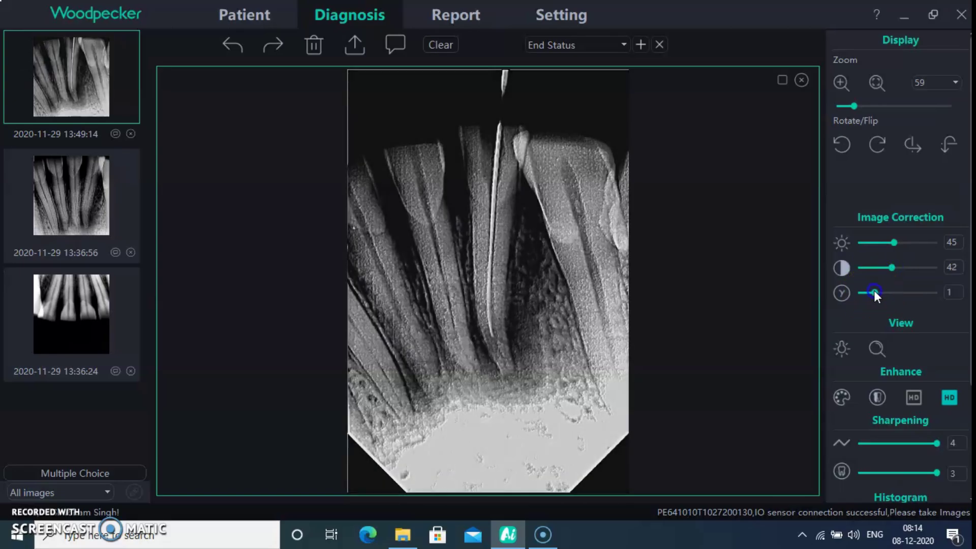
{"action": "mouse_move", "coordinate": [874, 291]}
{"action": "left_mouse_down"}
{"action": "mouse_move", "coordinate": [886, 292]}
{"action": "mouse_move", "coordinate": [865, 294]}
{"action": "mouse_move", "coordinate": [881, 298]}
{"action": "left_mouse_up"}
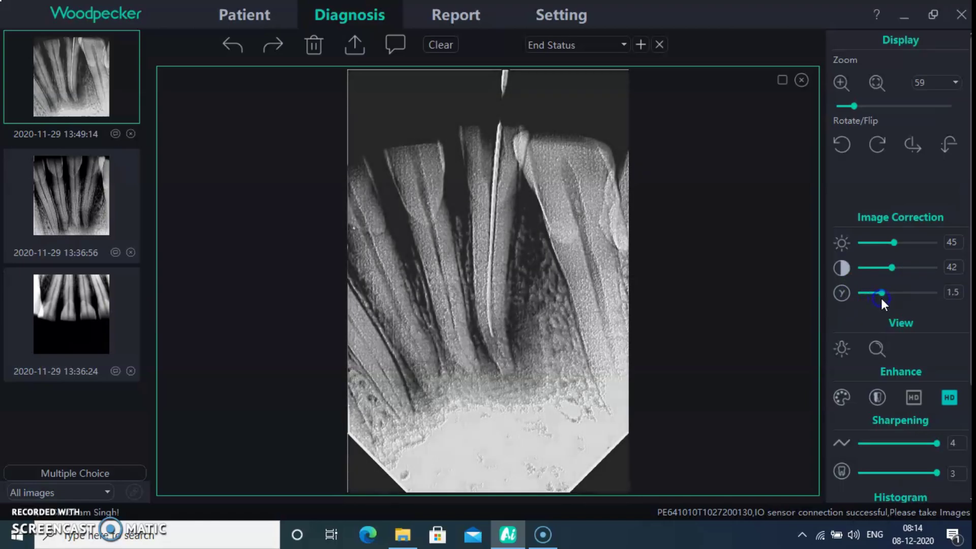
Step: Inspect parts of the X-ray under the magnifier lens
{"action": "left_click", "coordinate": [840, 349]}
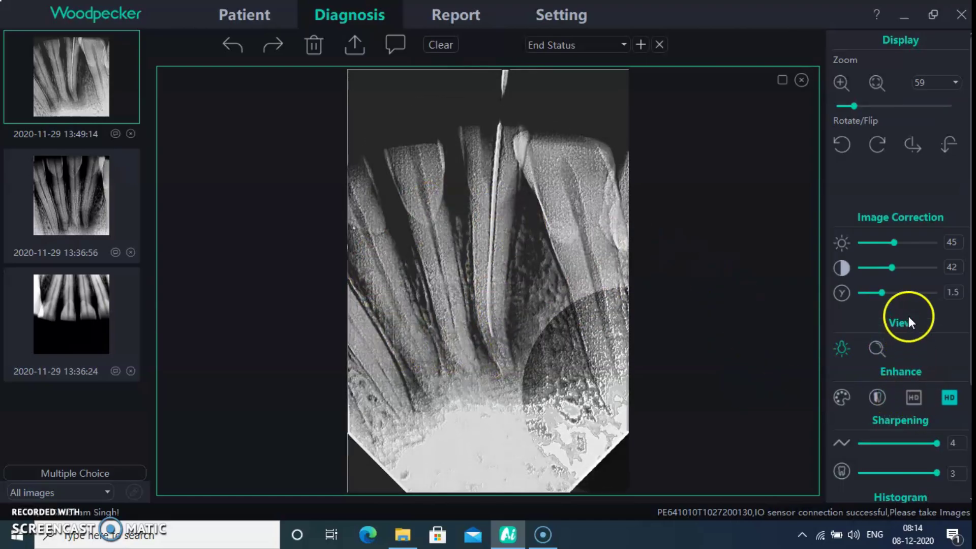
{"action": "left_click", "coordinate": [859, 341]}
{"action": "left_click_drag", "start_coordinate": [471, 349], "coordinate": [865, 371]}
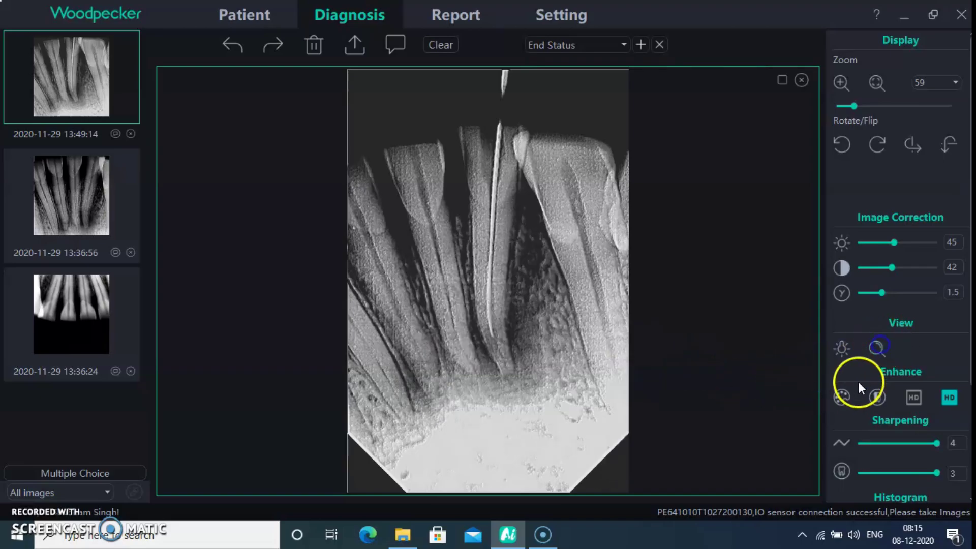
Step: Preview the X-ray in pseudo-colour and inverted, returning to normal greyscale
{"action": "left_click", "coordinate": [839, 398]}
{"action": "left_click", "coordinate": [492, 348]}
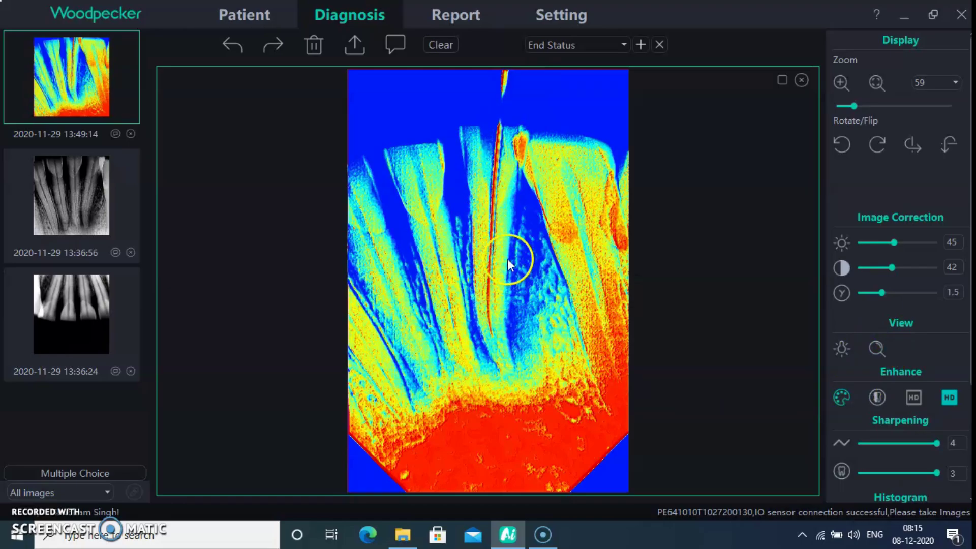
{"action": "left_click", "coordinate": [849, 401]}
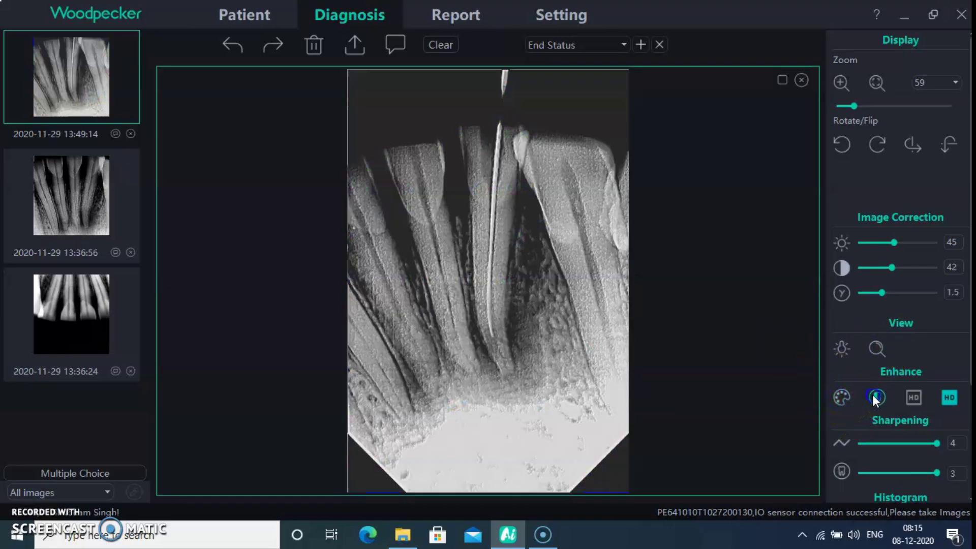
{"action": "left_click", "coordinate": [875, 399]}
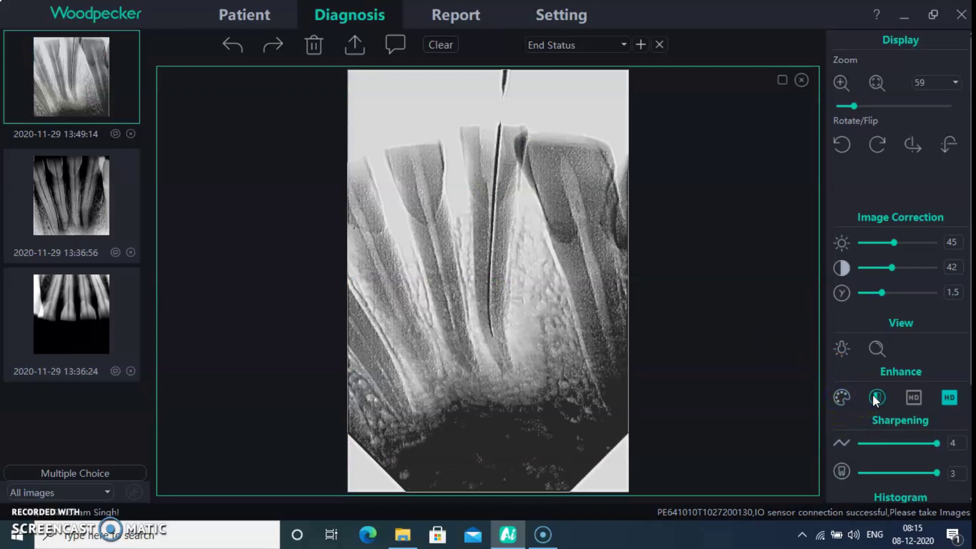
{"action": "left_click", "coordinate": [876, 400]}
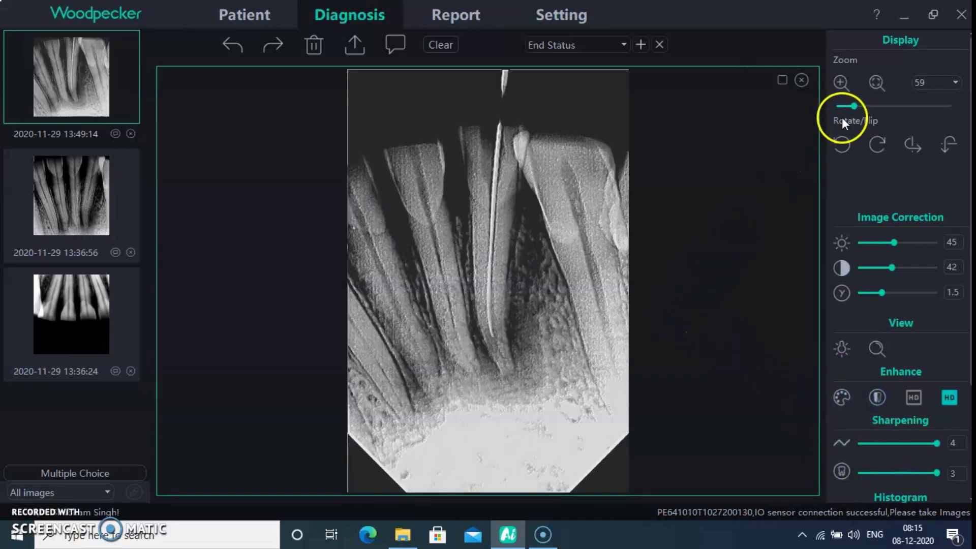
Step: Rotate the X-ray through a full turn and mirror it, ending upright and unflipped
{"action": "left_click", "coordinate": [879, 148]}
{"action": "left_click", "coordinate": [879, 148]}
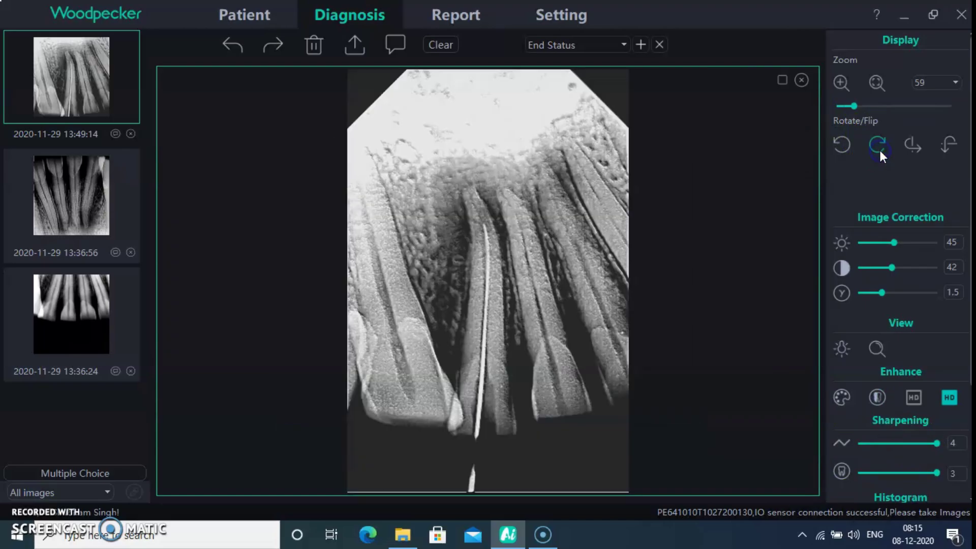
{"action": "left_click", "coordinate": [880, 148]}
{"action": "left_click", "coordinate": [880, 148]}
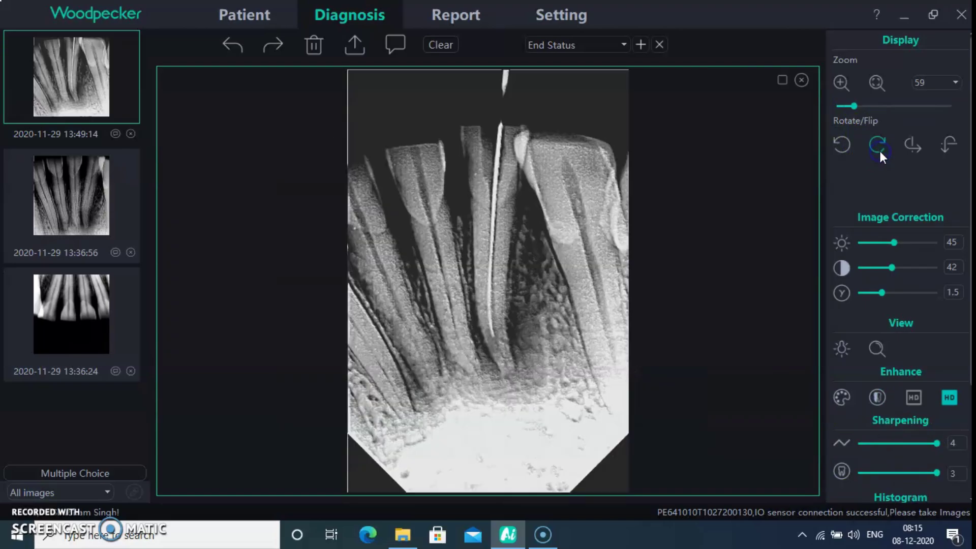
{"action": "left_click", "coordinate": [911, 150]}
{"action": "left_click", "coordinate": [911, 149]}
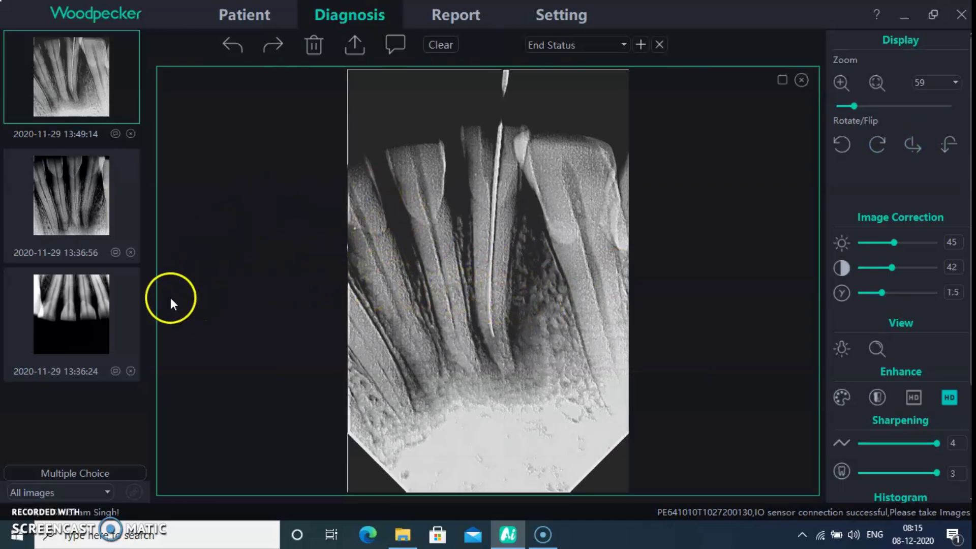
Step: Select the 16-year-old female patient and open her 2020-11-29 X-rays in Diagnosis
{"action": "left_click", "coordinate": [221, 3]}
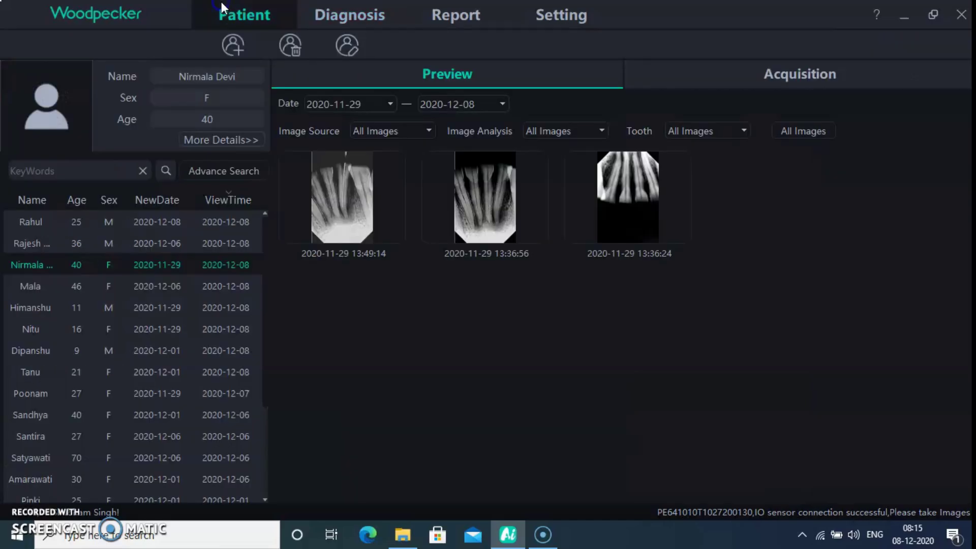
{"action": "left_click", "coordinate": [75, 288]}
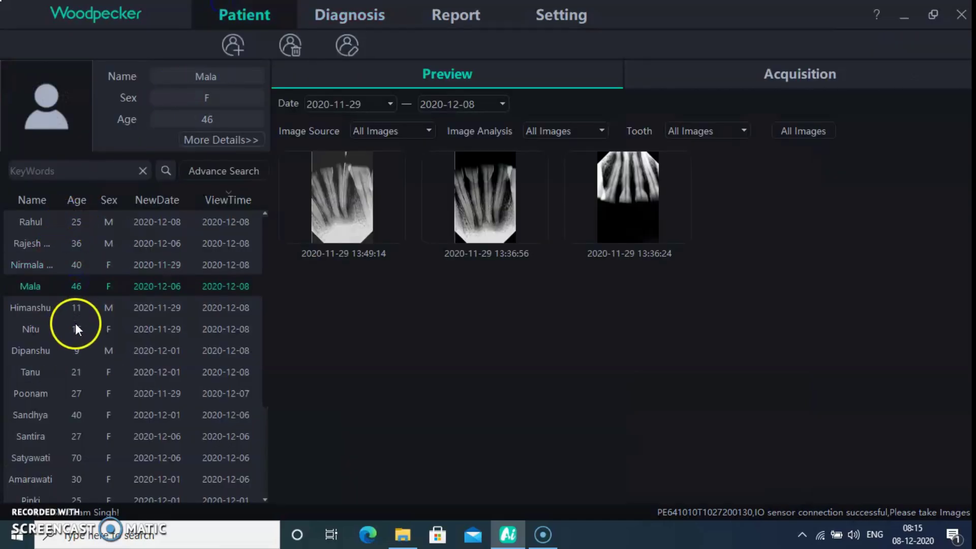
{"action": "left_click", "coordinate": [96, 320]}
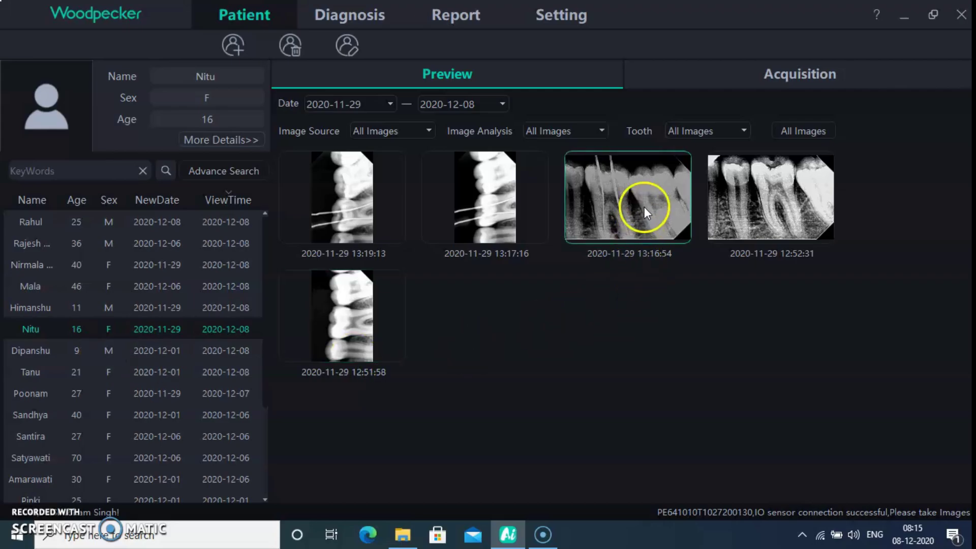
{"action": "left_click", "coordinate": [365, 17]}
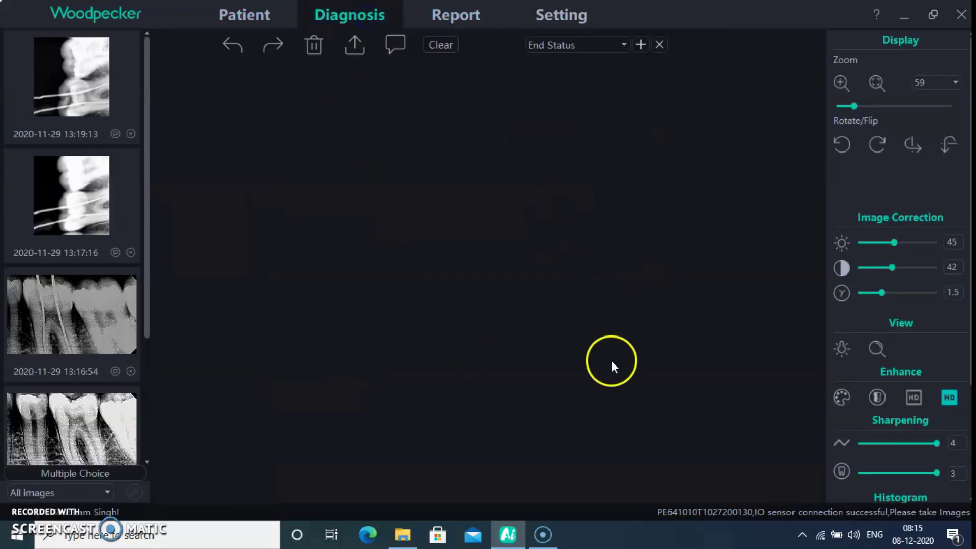
Step: Open the 13:16:54 X-ray large and set its brightness to 47
{"action": "double_click", "coordinate": [48, 321]}
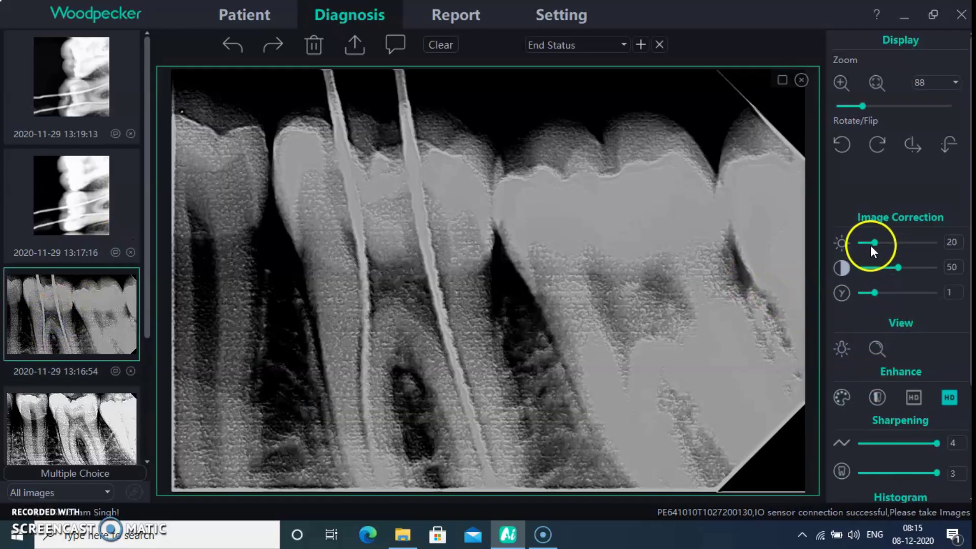
{"action": "left_click_drag", "start_coordinate": [877, 245], "coordinate": [905, 256]}
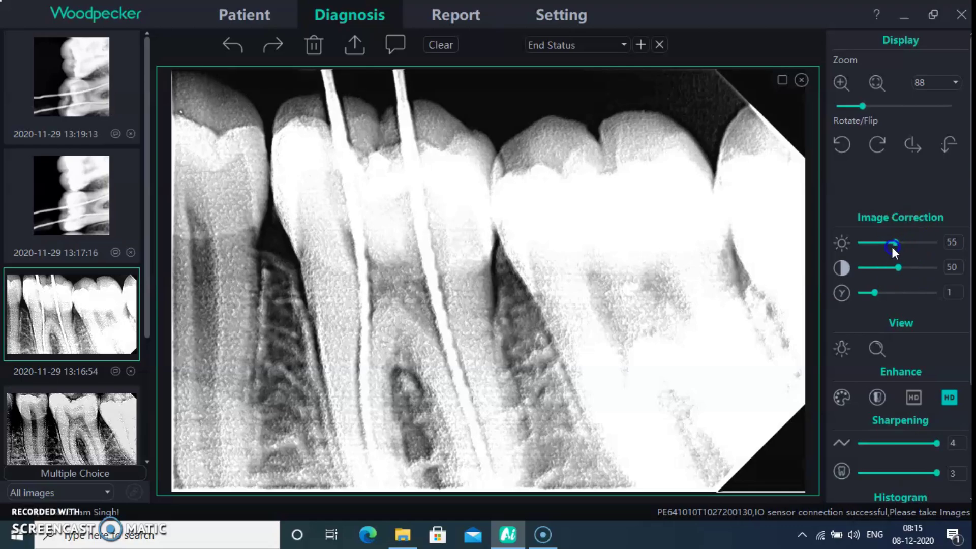
{"action": "left_click_drag", "start_coordinate": [892, 246], "coordinate": [867, 292]}
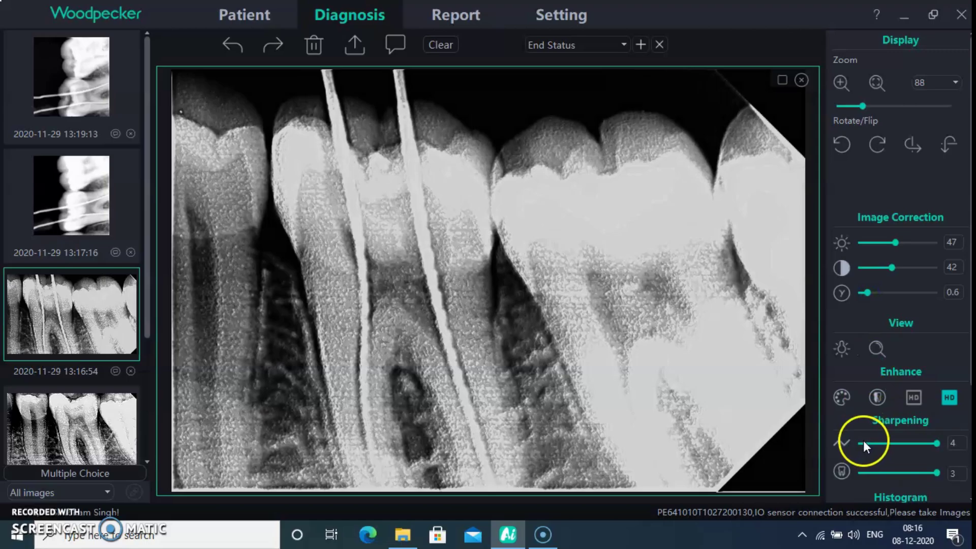
Step: Inspect the X-ray under the magnifier lens, then turn the magnifier off
{"action": "left_click", "coordinate": [841, 347]}
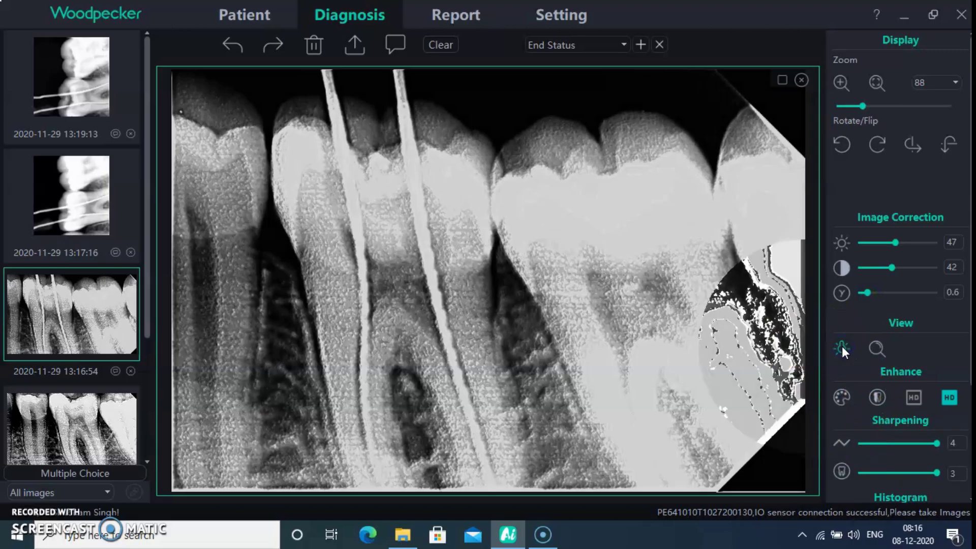
{"action": "left_click_drag", "start_coordinate": [362, 200], "coordinate": [959, 315]}
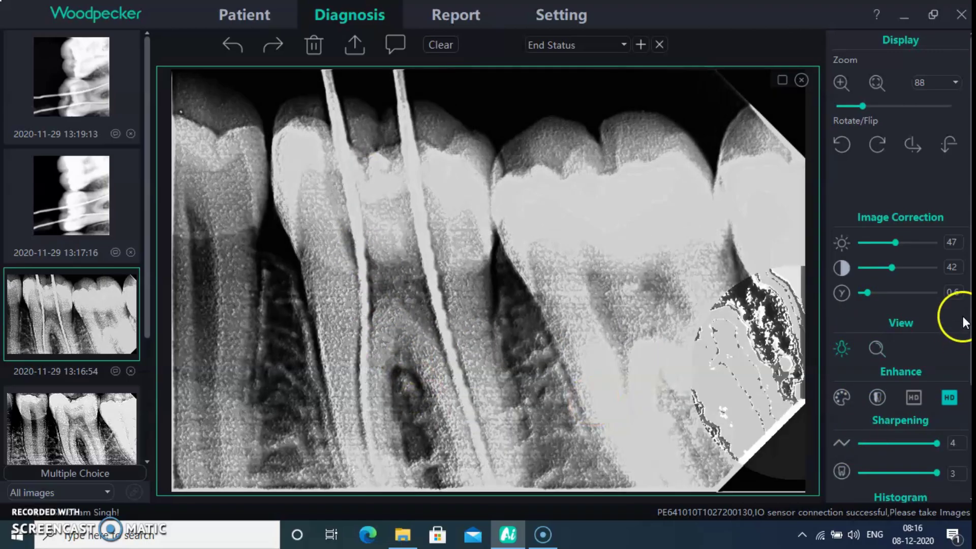
{"action": "left_click", "coordinate": [841, 348]}
Step: Preview pseudo-colour and inverted views, back to normal grey, and adjust the zoom
{"action": "left_click", "coordinate": [847, 398]}
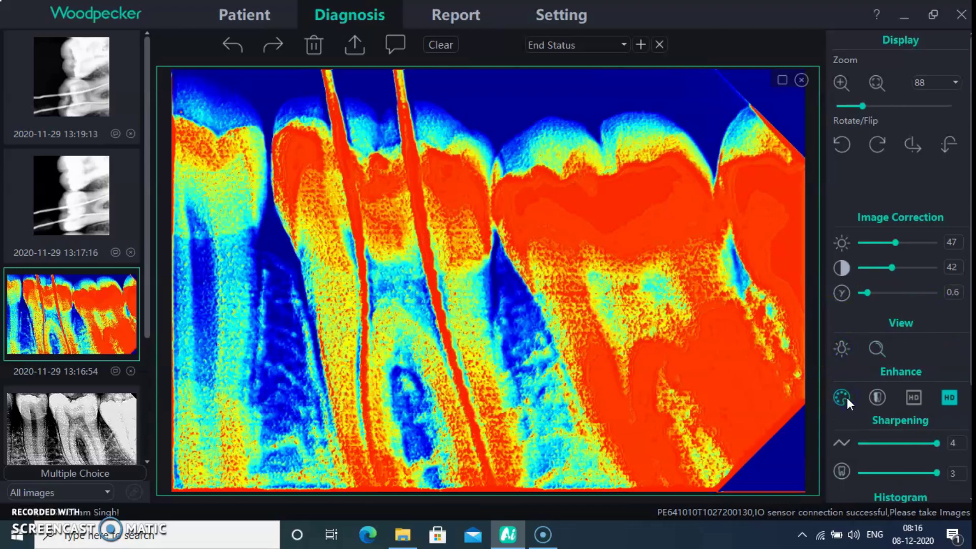
{"action": "left_click", "coordinate": [847, 398]}
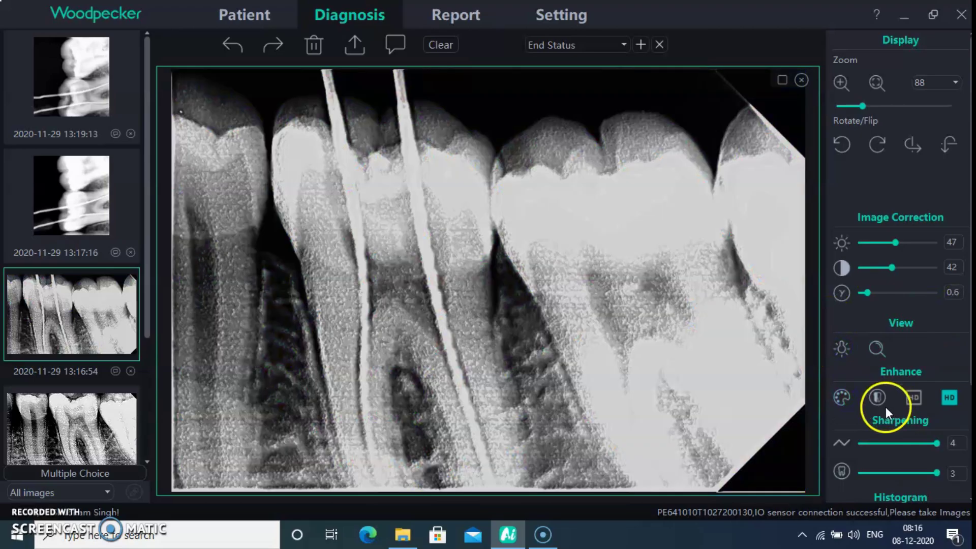
{"action": "left_click", "coordinate": [879, 398]}
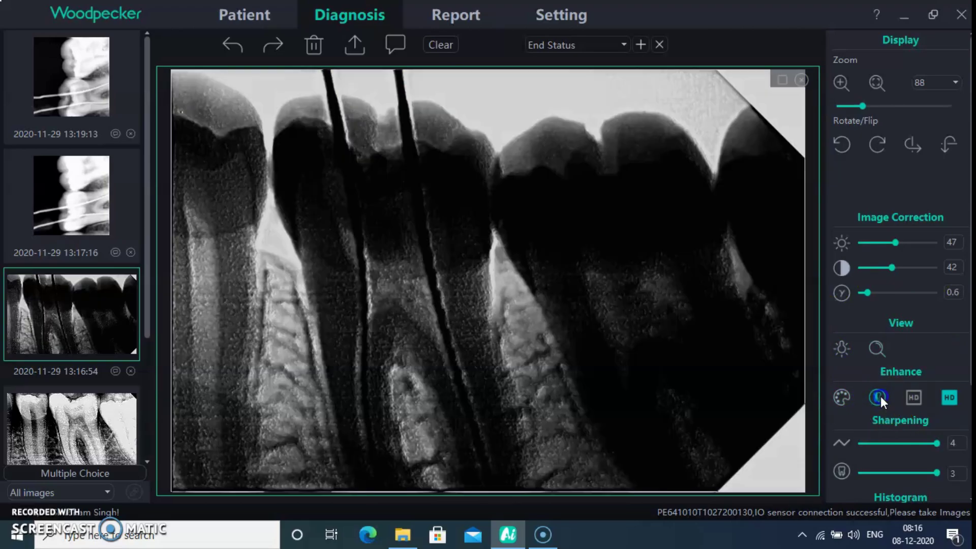
{"action": "left_click", "coordinate": [879, 397]}
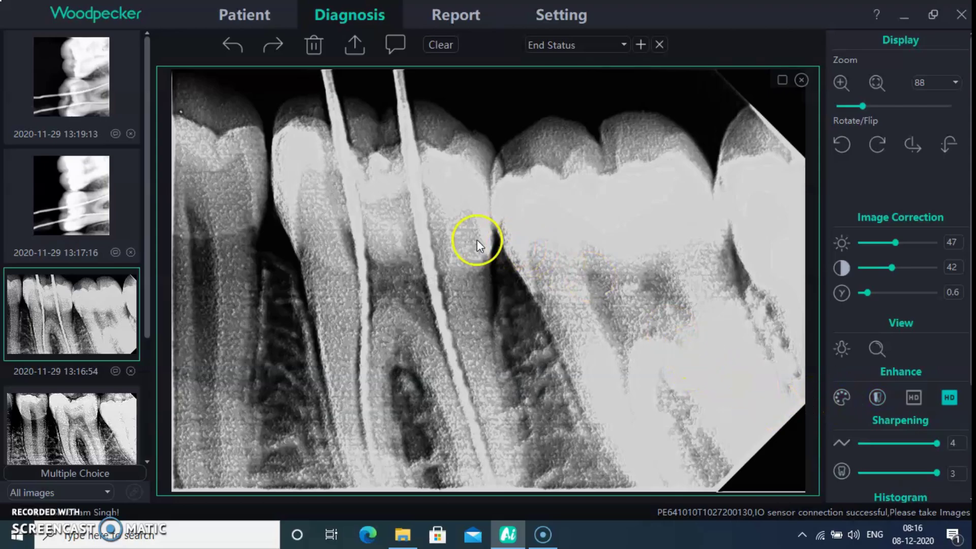
{"action": "scroll", "coordinate": [270, 261], "scroll_direction": "up", "scroll_amount": 2}
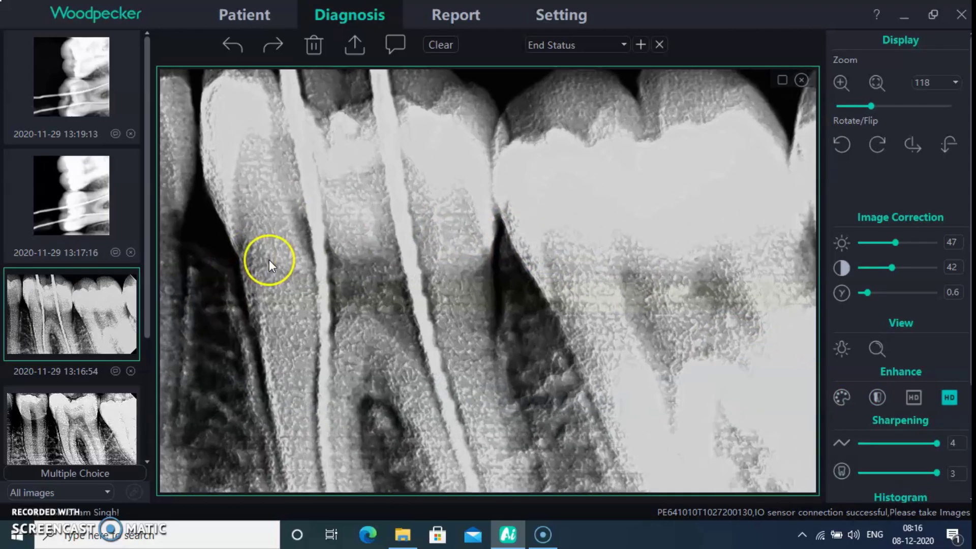
{"action": "scroll", "coordinate": [270, 261], "scroll_direction": "down", "scroll_amount": 5}
{"action": "scroll", "coordinate": [270, 260], "scroll_direction": "up", "scroll_amount": 2}
{"action": "scroll", "coordinate": [269, 260], "scroll_direction": "up", "scroll_amount": 2}
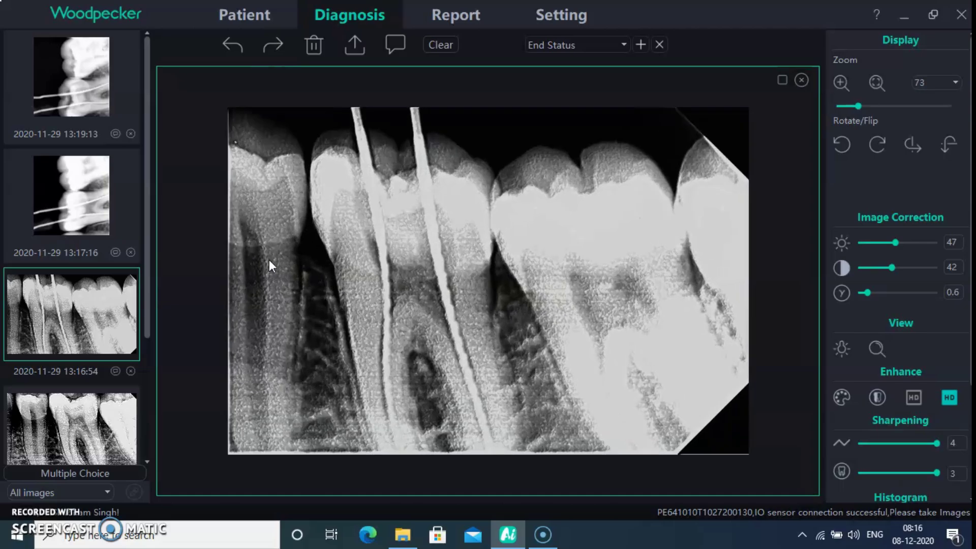
{"action": "scroll", "coordinate": [270, 261], "scroll_direction": "down", "scroll_amount": 3}
{"action": "scroll", "coordinate": [270, 260], "scroll_direction": "up", "scroll_amount": 2}
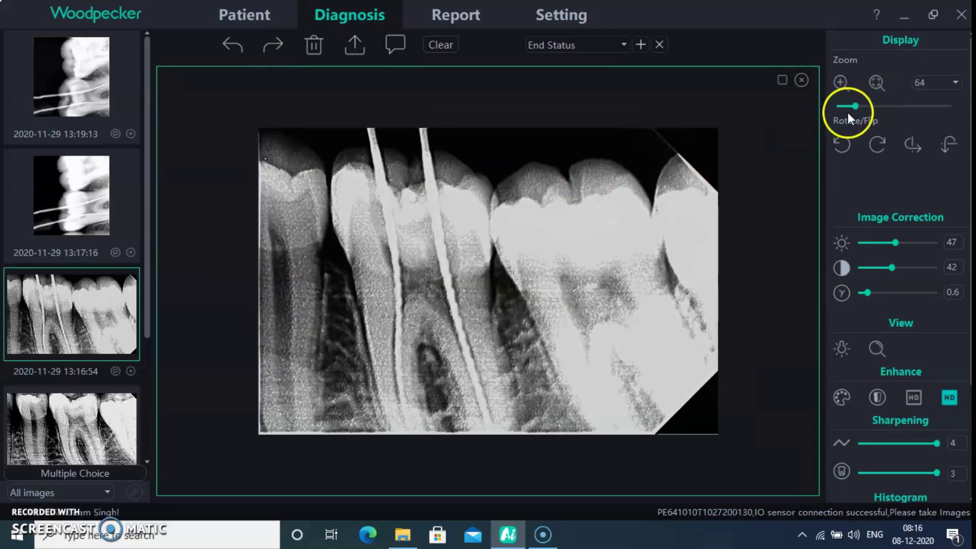
{"action": "scroll", "coordinate": [722, 172], "scroll_direction": "up", "scroll_amount": 2}
{"action": "scroll", "coordinate": [719, 175], "scroll_direction": "down", "scroll_amount": 2}
{"action": "scroll", "coordinate": [719, 175], "scroll_direction": "up", "scroll_amount": 2}
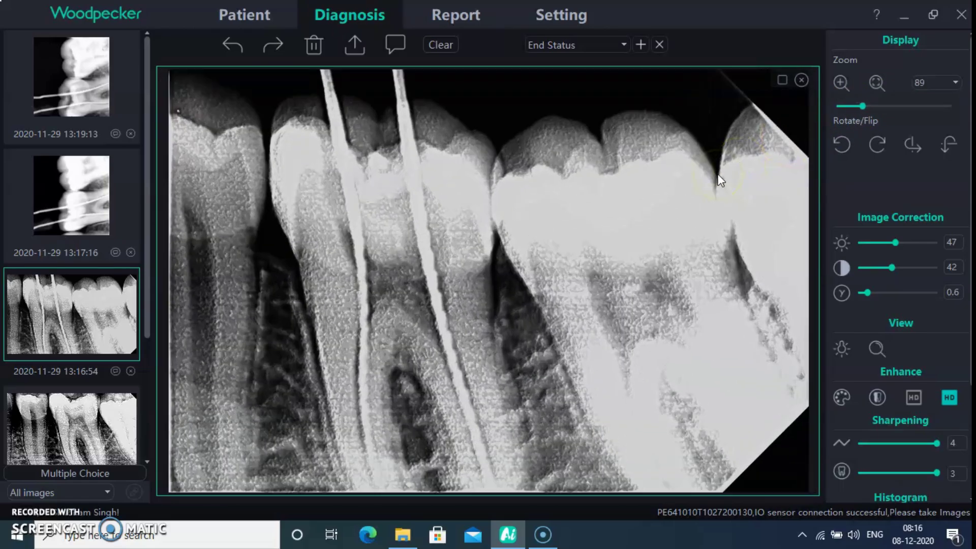
{"action": "scroll", "coordinate": [718, 176], "scroll_direction": "down", "scroll_amount": 2}
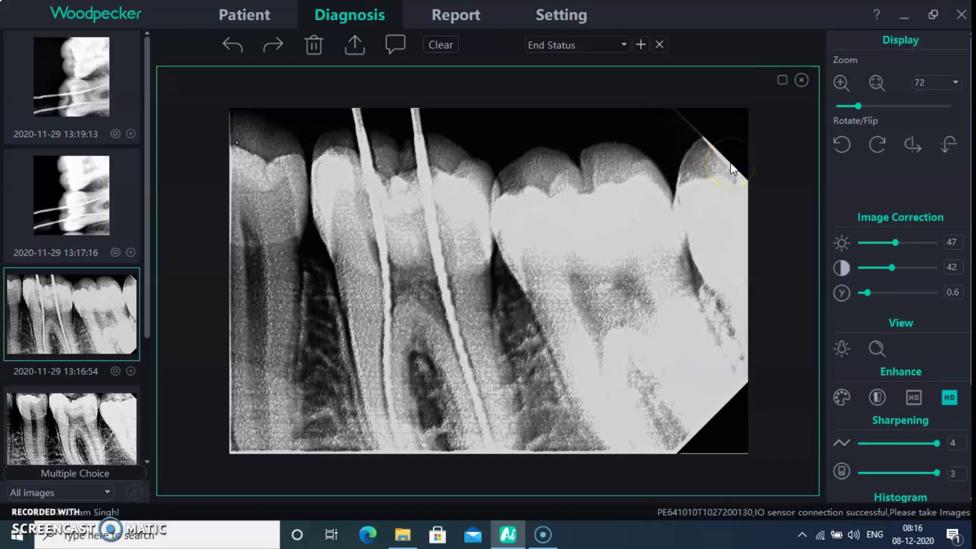
Step: Place the 13:16:54 X-ray into the report's picture area and select the diagnosis box
{"action": "left_click", "coordinate": [464, 4]}
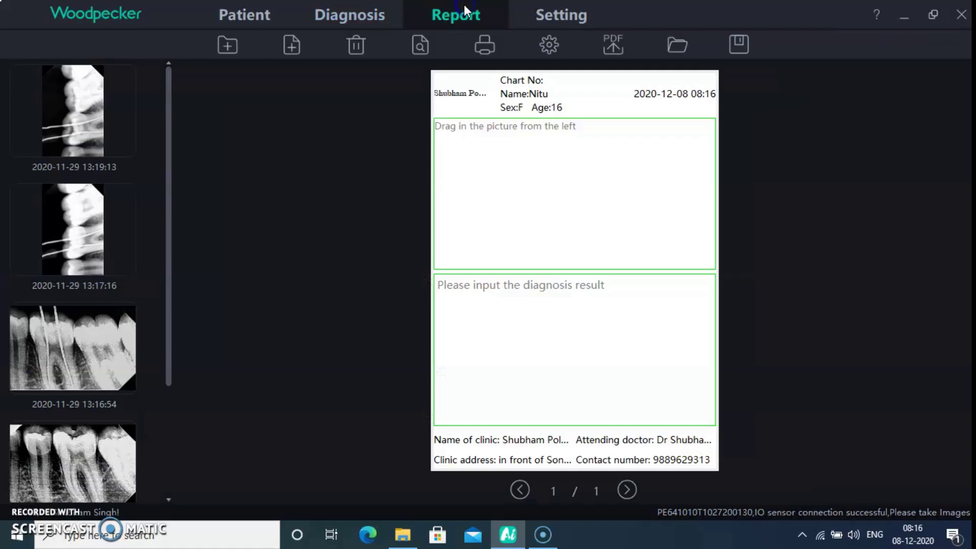
{"action": "left_click_drag", "start_coordinate": [97, 341], "coordinate": [531, 212]}
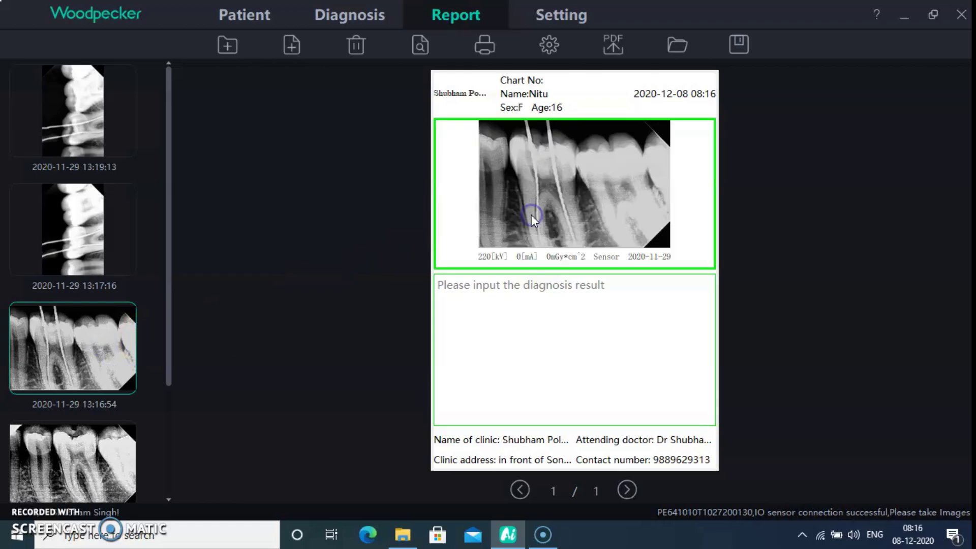
{"action": "left_click", "coordinate": [553, 337]}
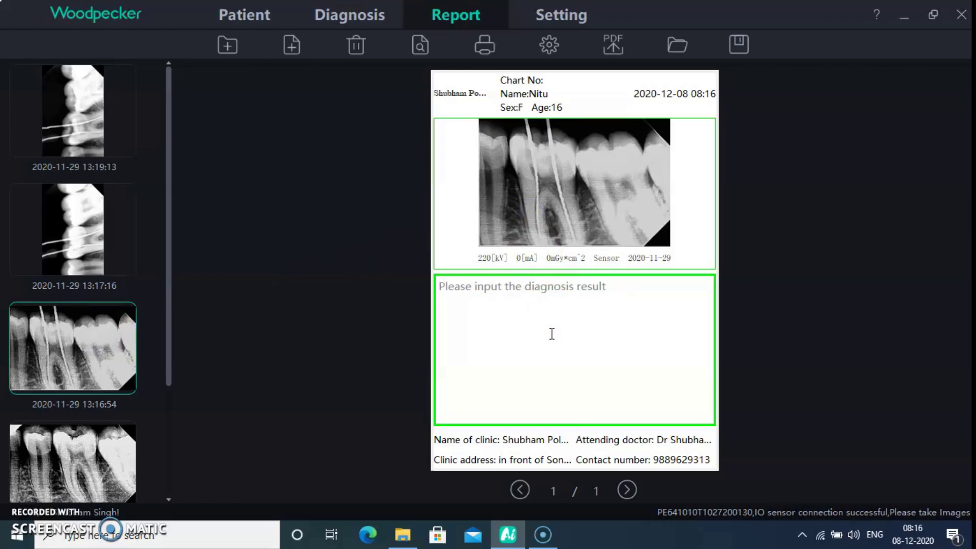
Step: Bring up report printing, cancel it, and return to the Patient page
{"action": "left_click", "coordinate": [484, 44]}
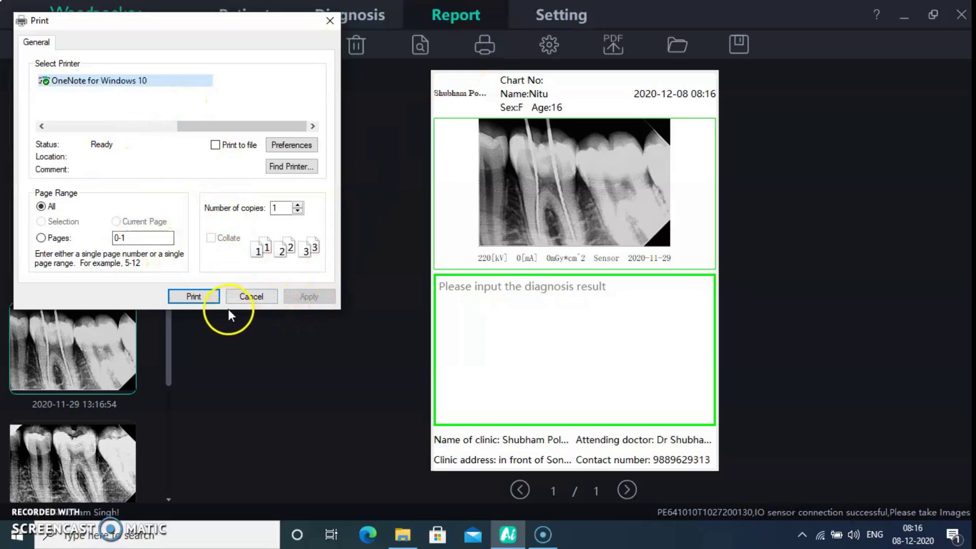
{"action": "left_click", "coordinate": [251, 297]}
{"action": "left_click", "coordinate": [240, 12]}
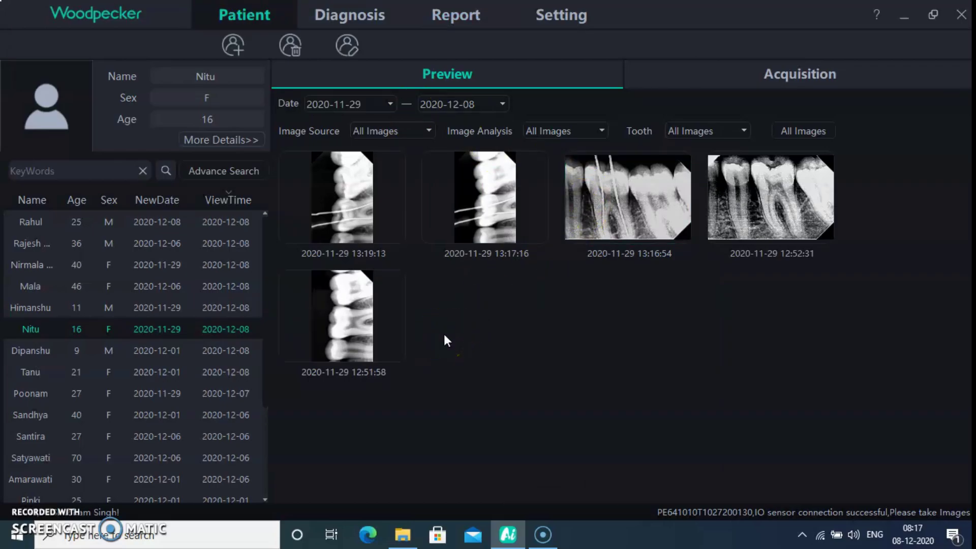
Step: Show the X-ray acquisition panel, toggle the tooth chart from primary to adult teeth, then open Settings
{"action": "left_click", "coordinate": [736, 74]}
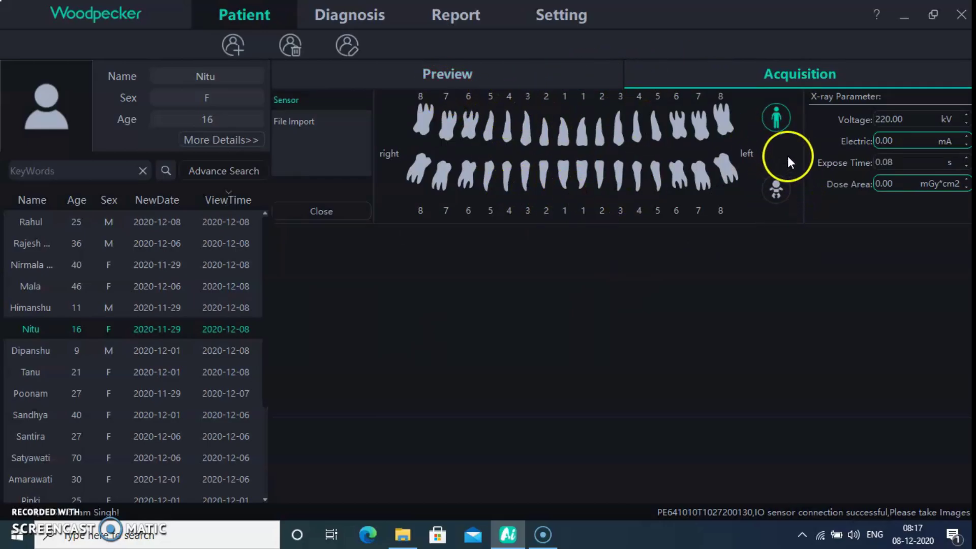
{"action": "left_click", "coordinate": [778, 188]}
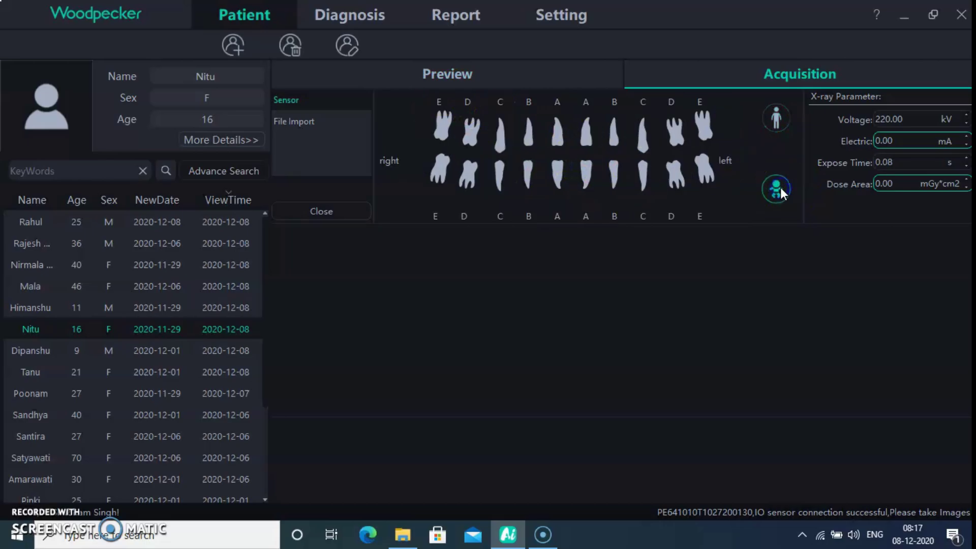
{"action": "left_click", "coordinate": [772, 121]}
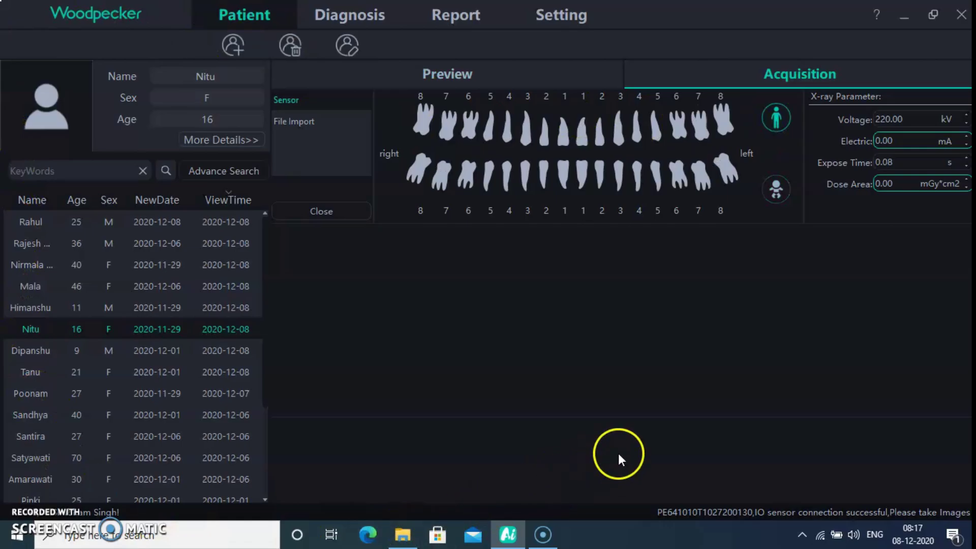
{"action": "left_click", "coordinate": [564, 14]}
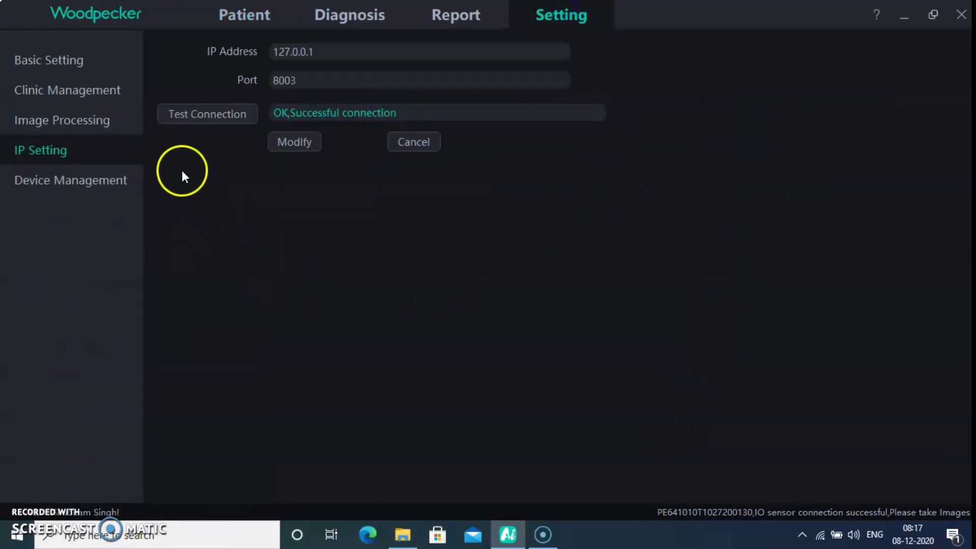
Step: In Basic Setting, try FDI and UNS tooth numbering, then set it back to Palmer
{"action": "left_click", "coordinate": [95, 66]}
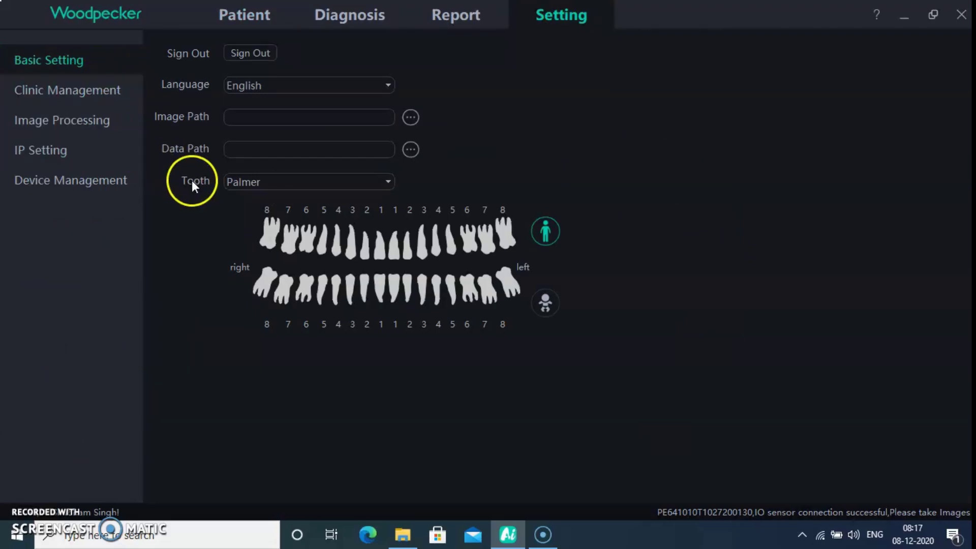
{"action": "left_click", "coordinate": [389, 183]}
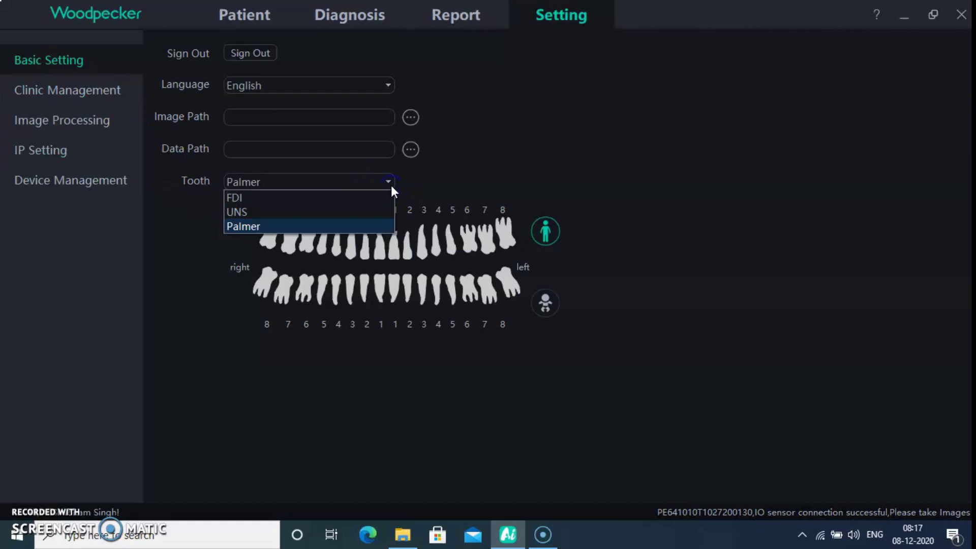
{"action": "left_click", "coordinate": [385, 198]}
{"action": "left_click", "coordinate": [385, 184]}
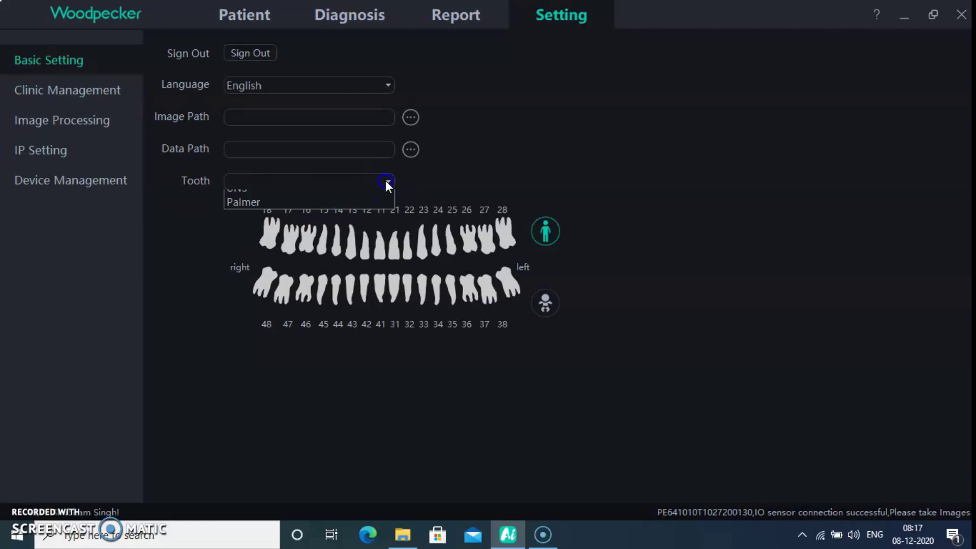
{"action": "left_click", "coordinate": [369, 208]}
{"action": "left_click", "coordinate": [376, 181]}
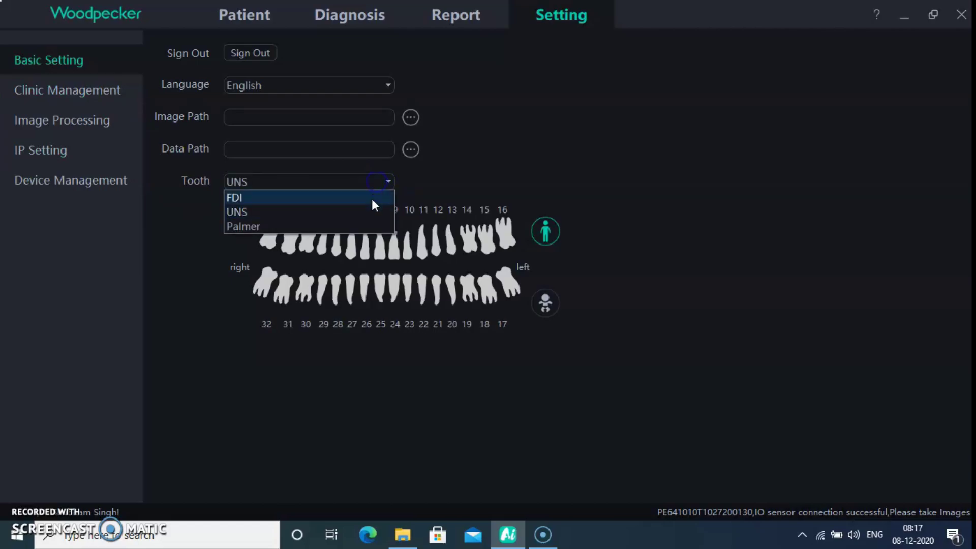
{"action": "left_click", "coordinate": [362, 226]}
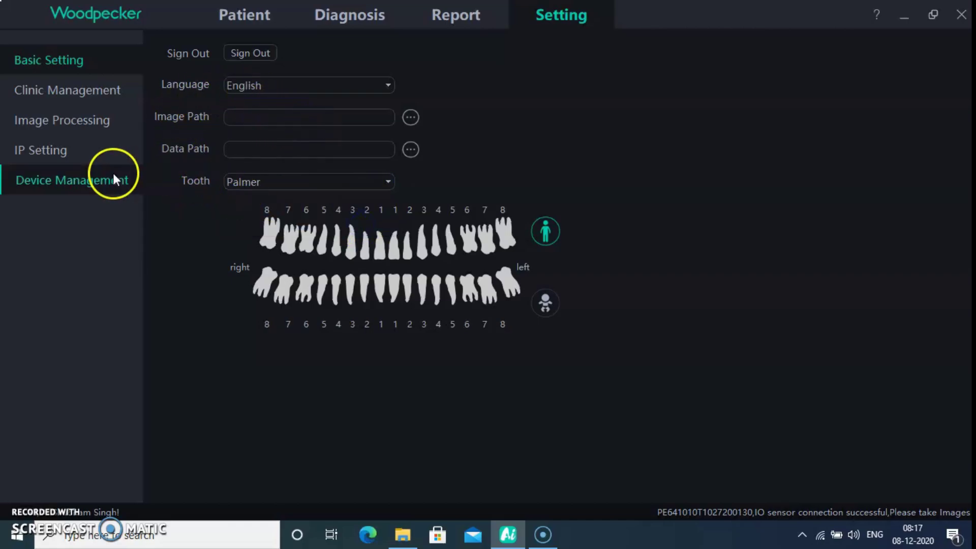
Step: Review the Clinic Management, Image Processing, IP Setting and Device Management settings pages
{"action": "left_click", "coordinate": [96, 97]}
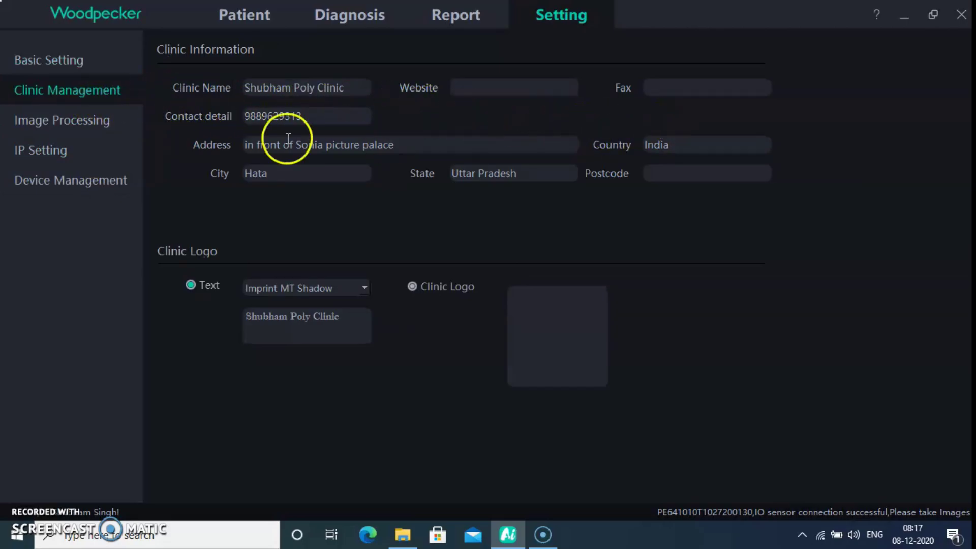
{"action": "left_click", "coordinate": [29, 147]}
{"action": "left_click", "coordinate": [50, 117]}
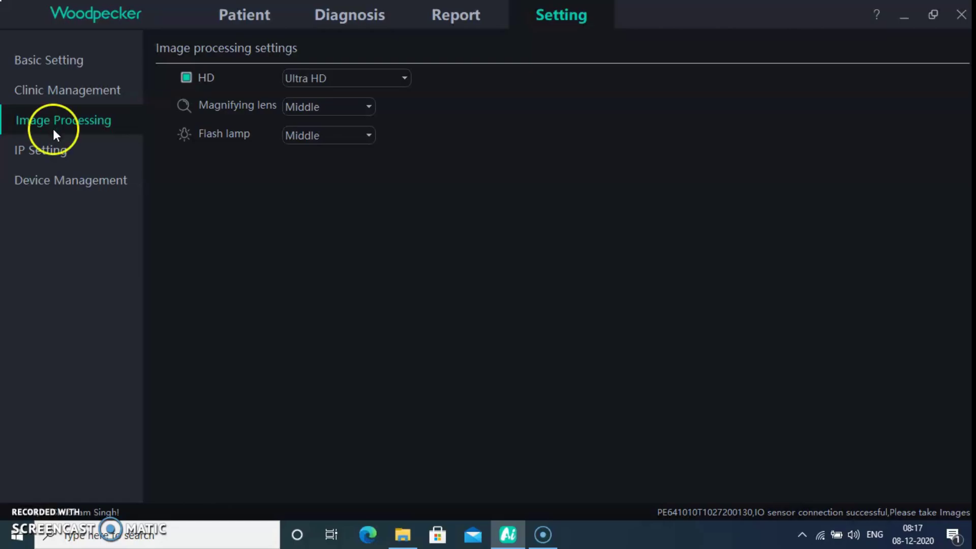
{"action": "left_click", "coordinate": [58, 155]}
{"action": "left_click", "coordinate": [61, 179]}
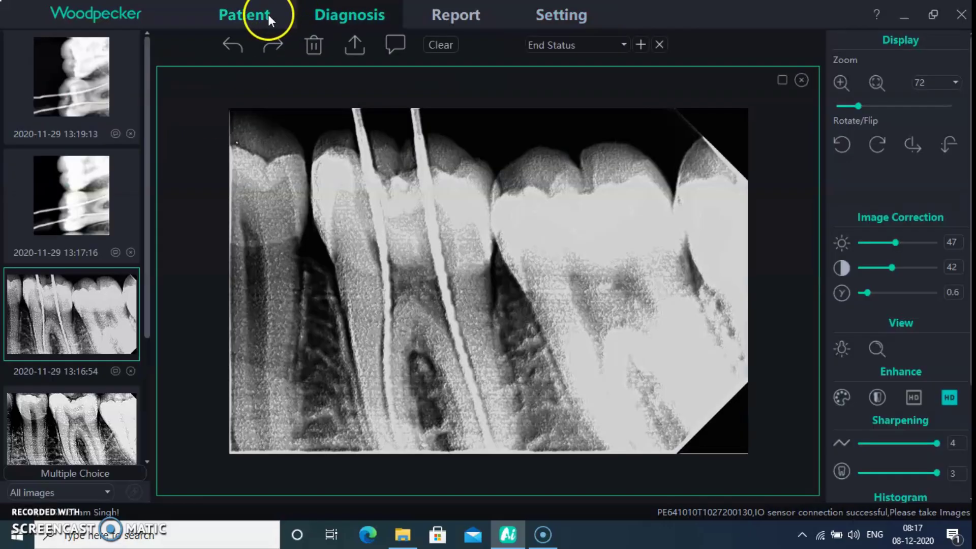
Step: Return to the Patient page showing the adult tooth chart, 220 kV and 0.08 s exposure
{"action": "left_click", "coordinate": [267, 14]}
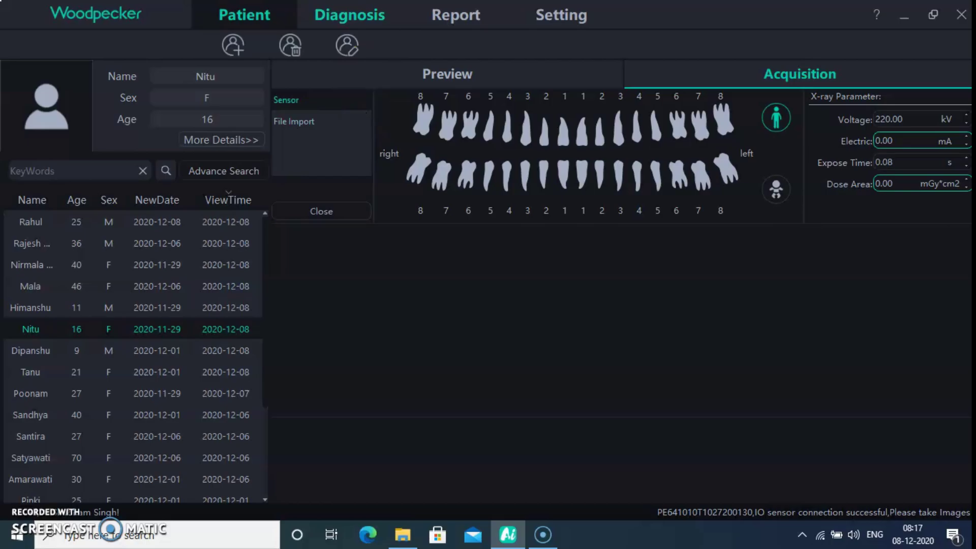
{"action": "left_click", "coordinate": [538, 26]}
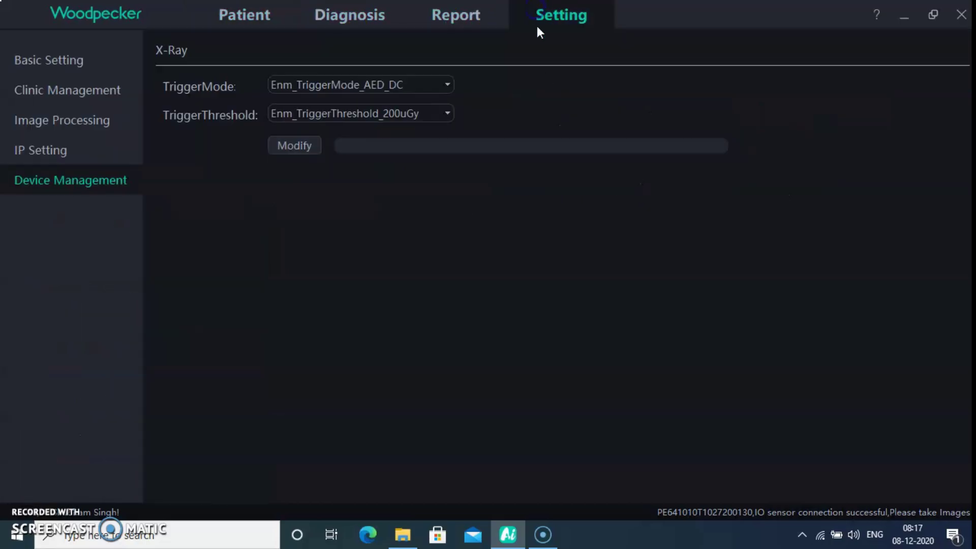
{"action": "left_click", "coordinate": [241, 6]}
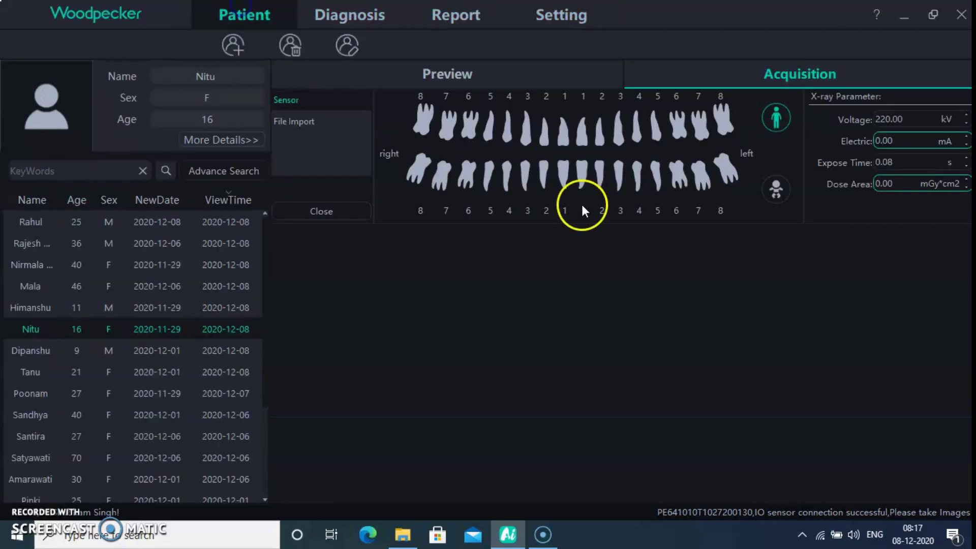